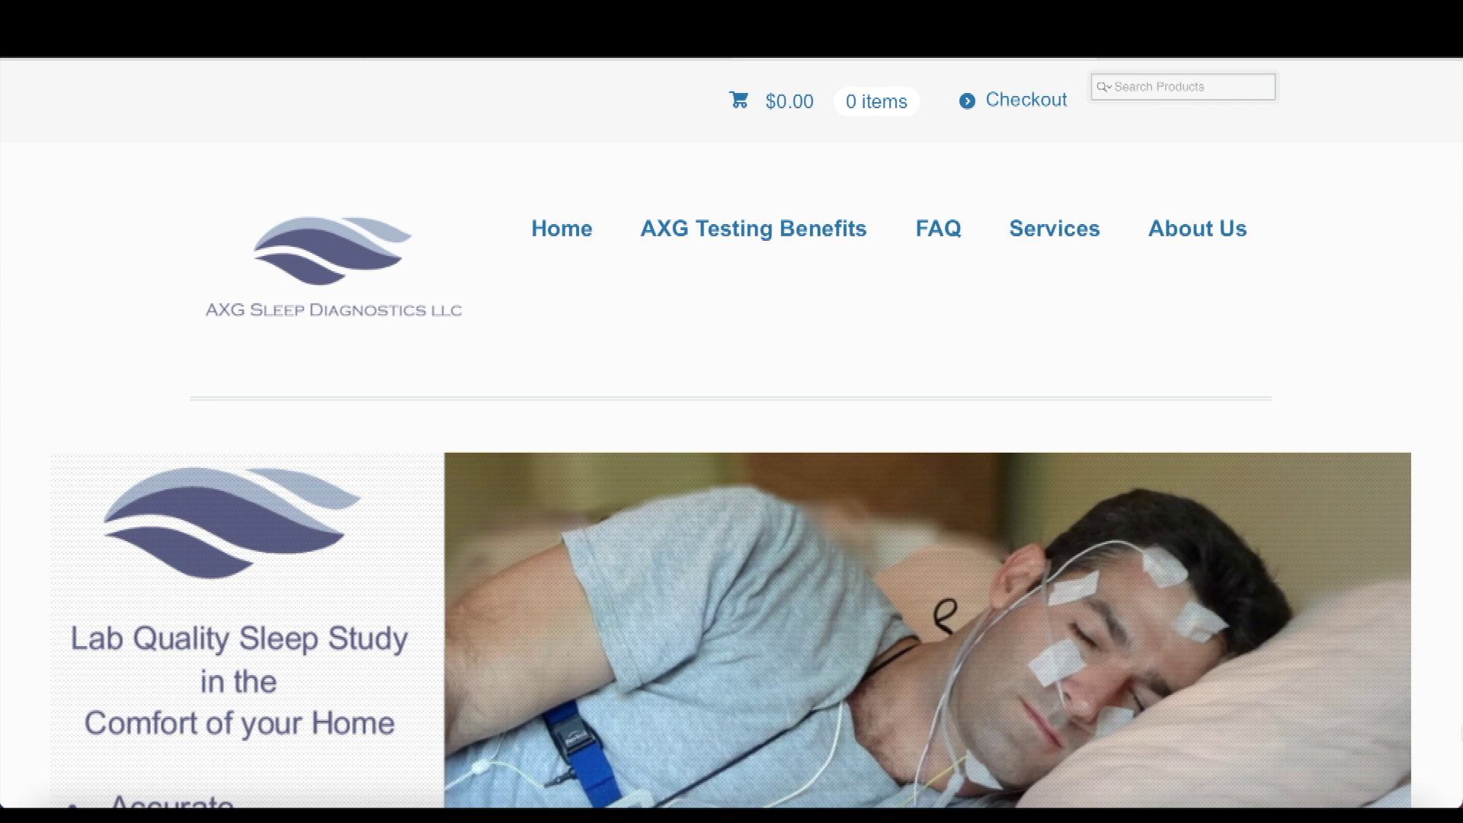
- Scroll down the AXG Sleep Diagnostics home page
scroll(1213, 714, down, 8)
- Open the $150.00 PAP Therapy Data Analysis product page from Featured Products
scroll(1212, 715, down, 8)
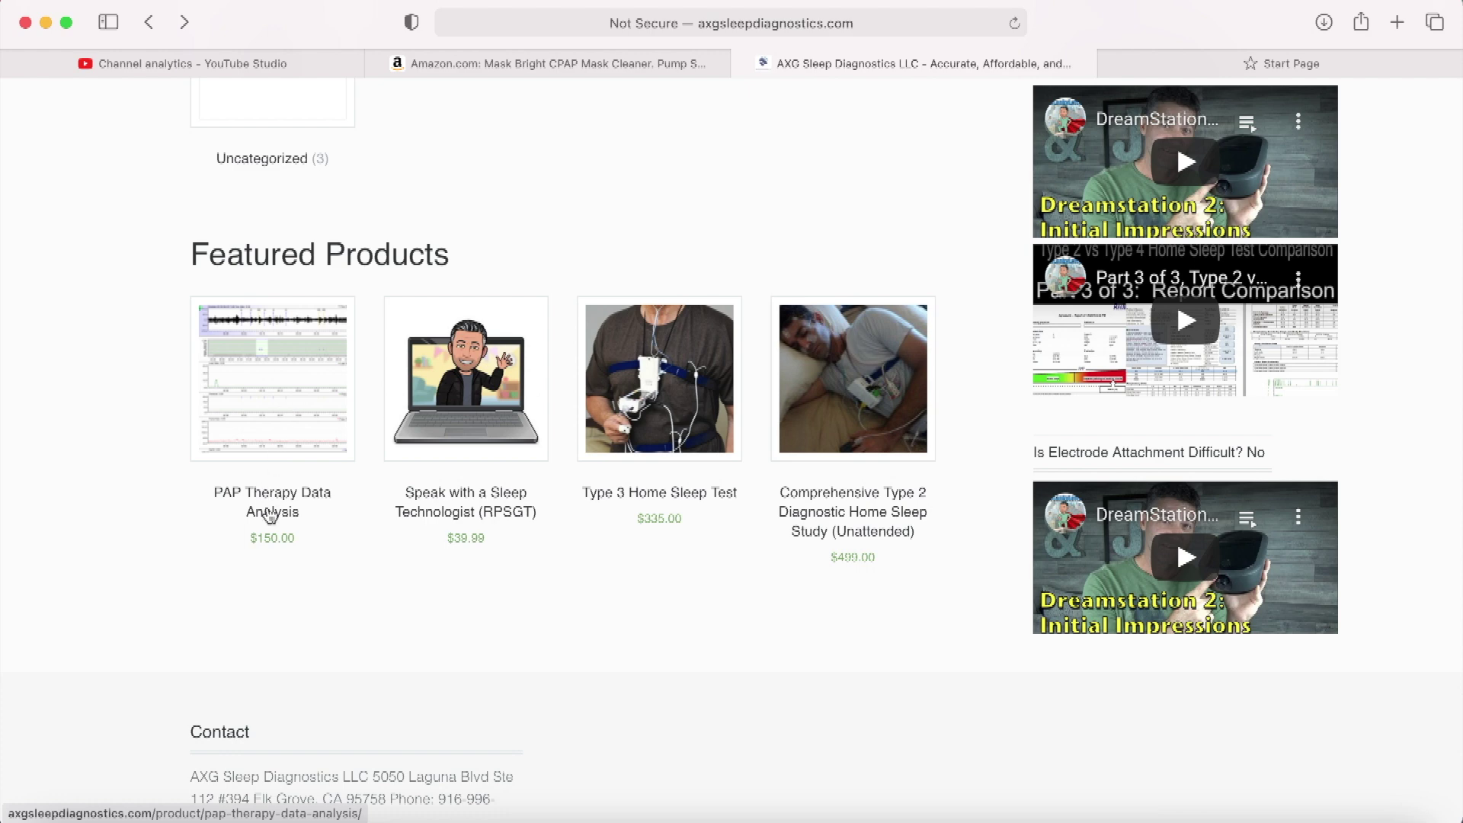
click(275, 428)
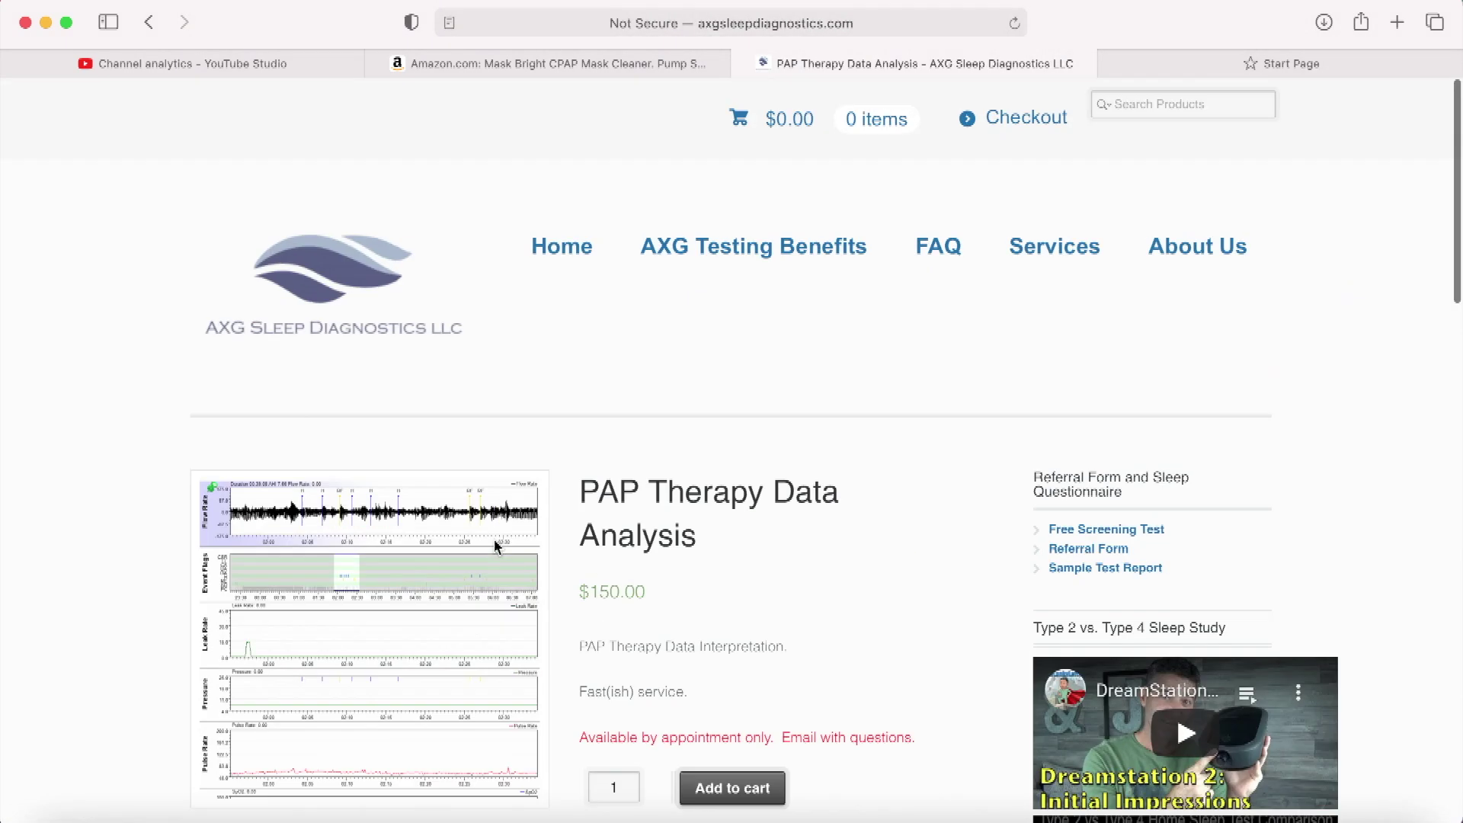
scroll(496, 547, down, 3)
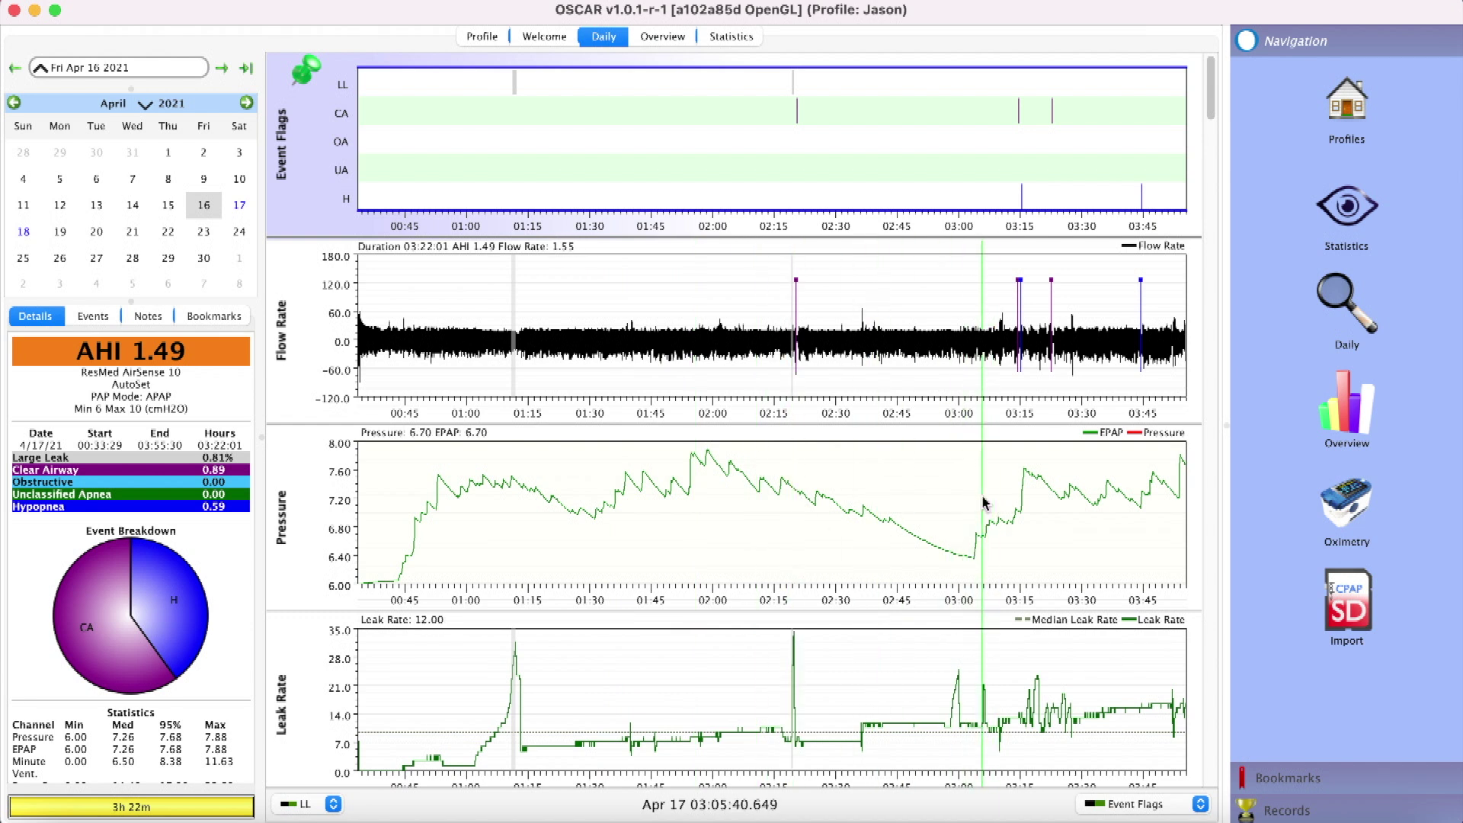
- Zoom the Flow Rate chart to a five-minute stretch and jump to the events around 03:15
drag(787, 343, 811, 343)
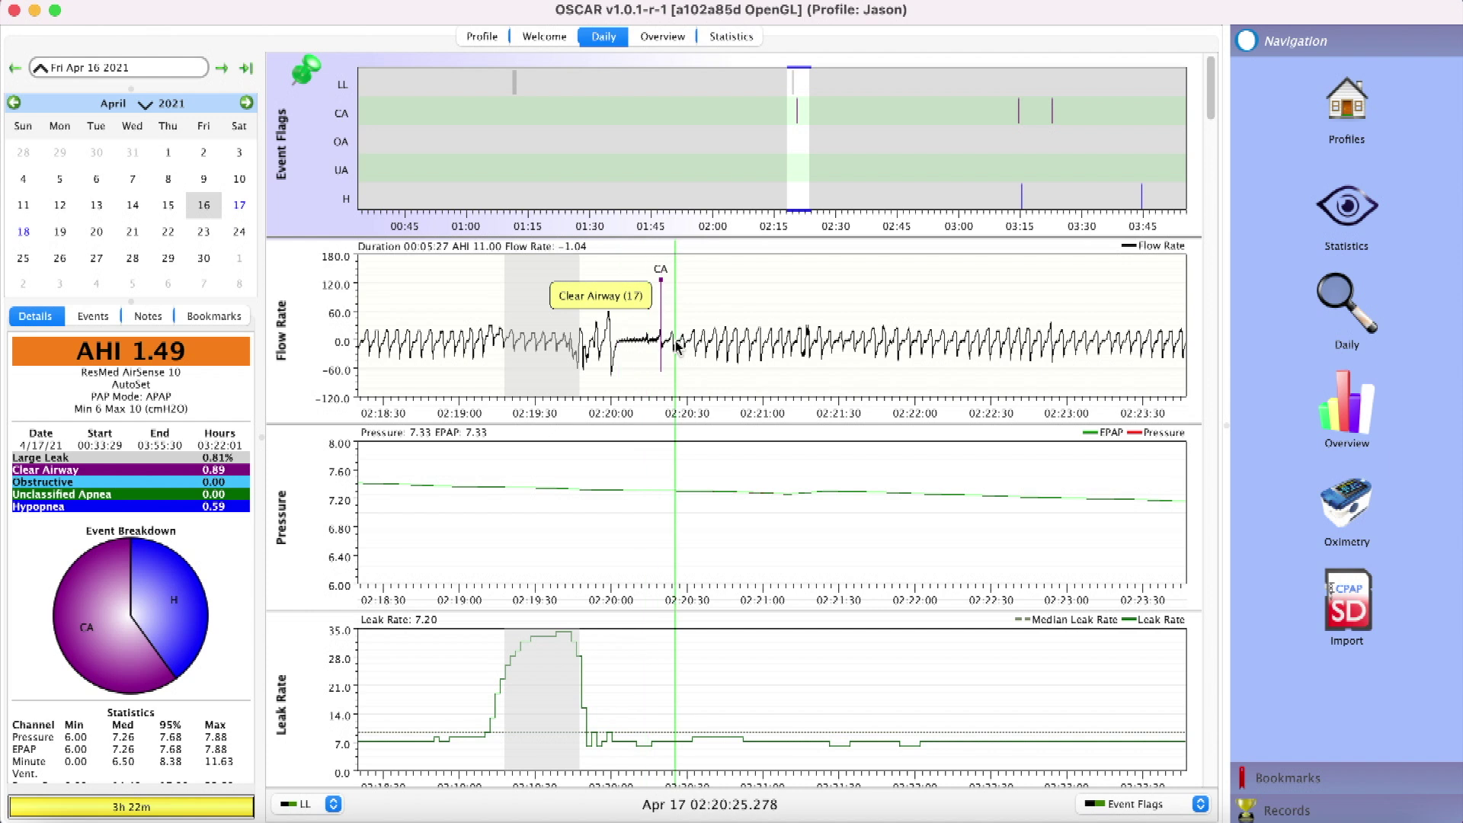
click(1022, 150)
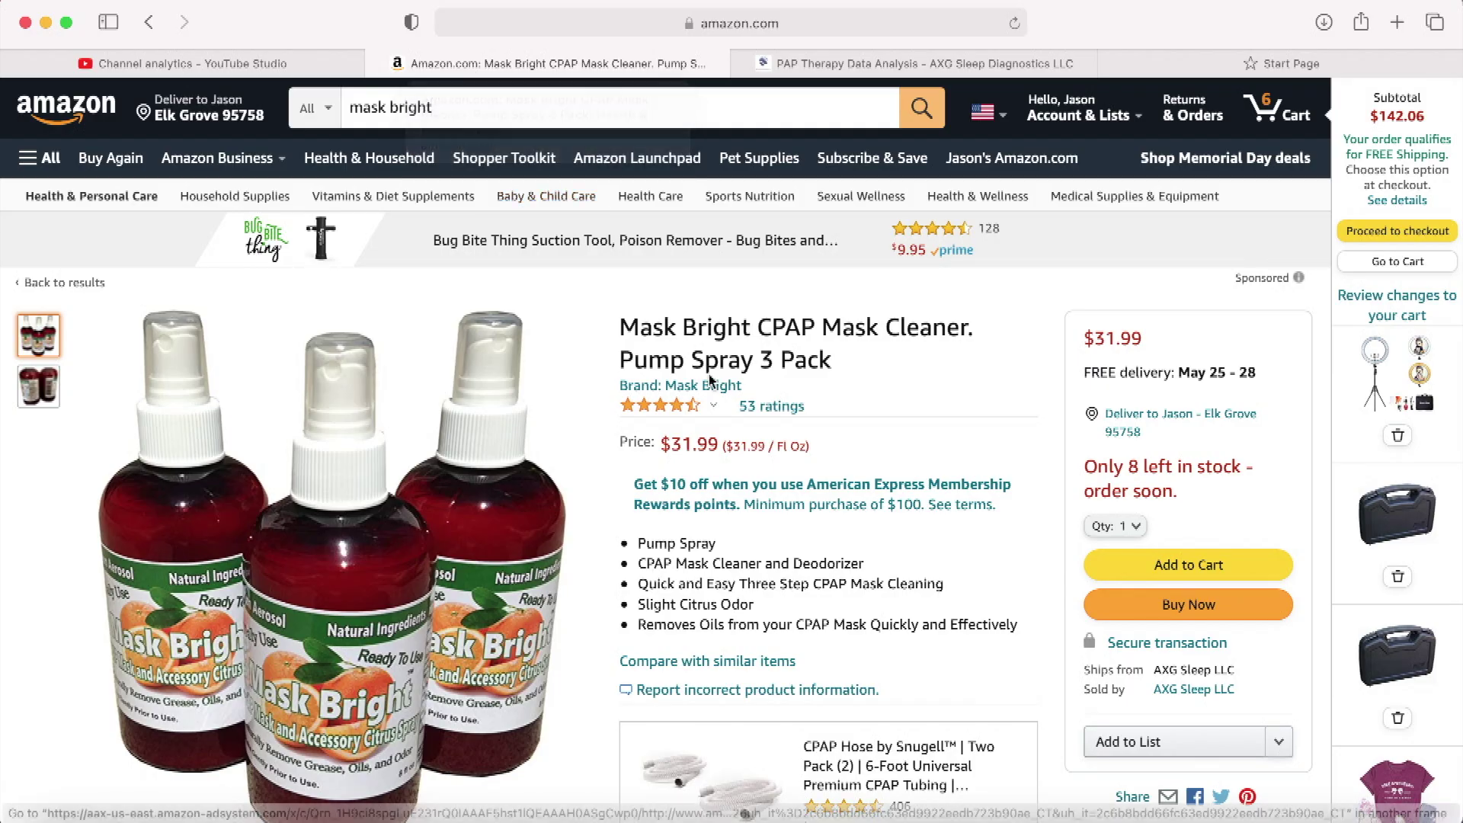
- Scroll the Mask Bright page, then highlight the machine model name in OSCAR's Welcome summary
scroll(712, 381, down, 2)
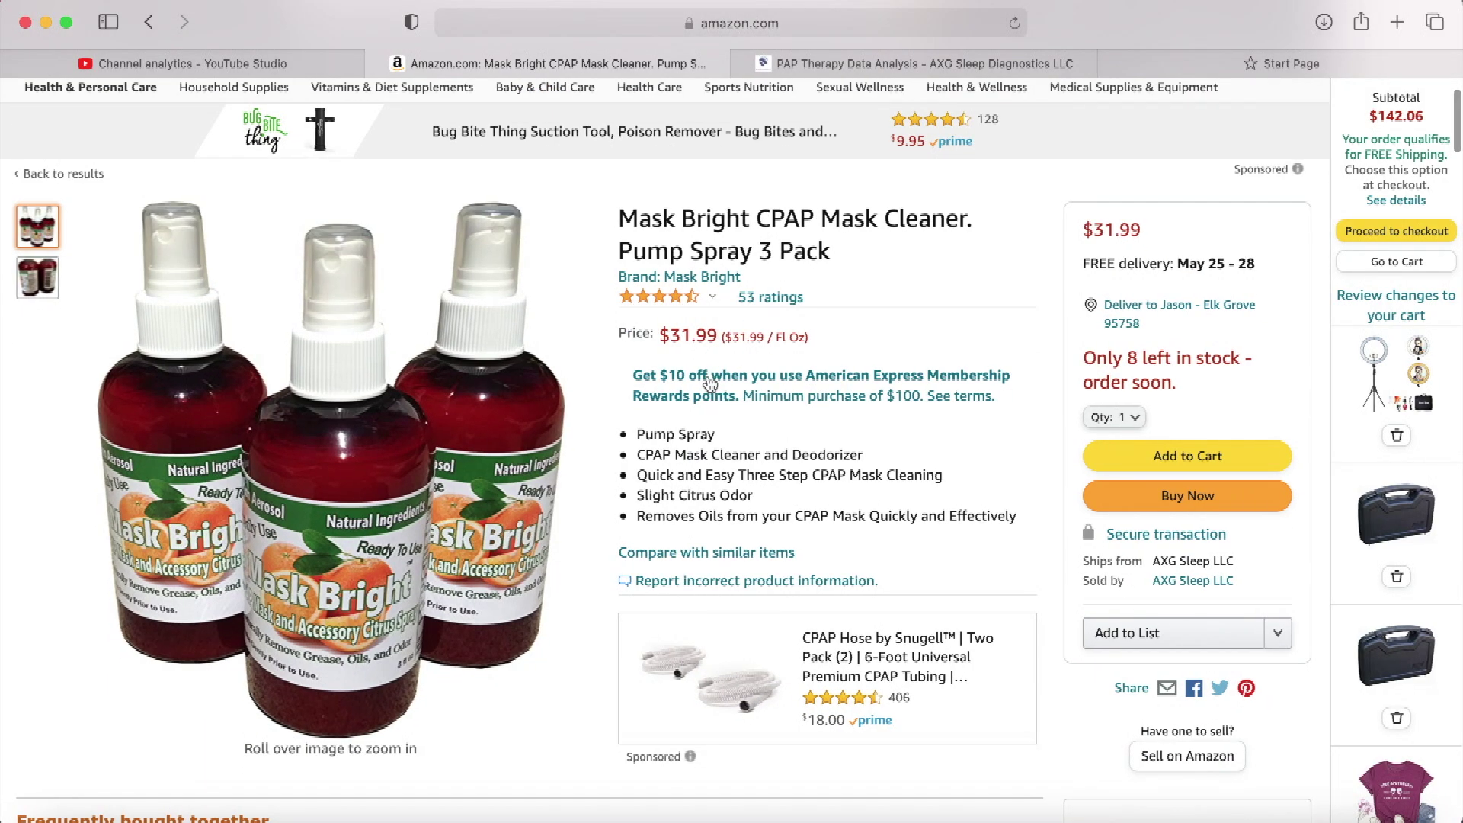
scroll(753, 276, up, 2)
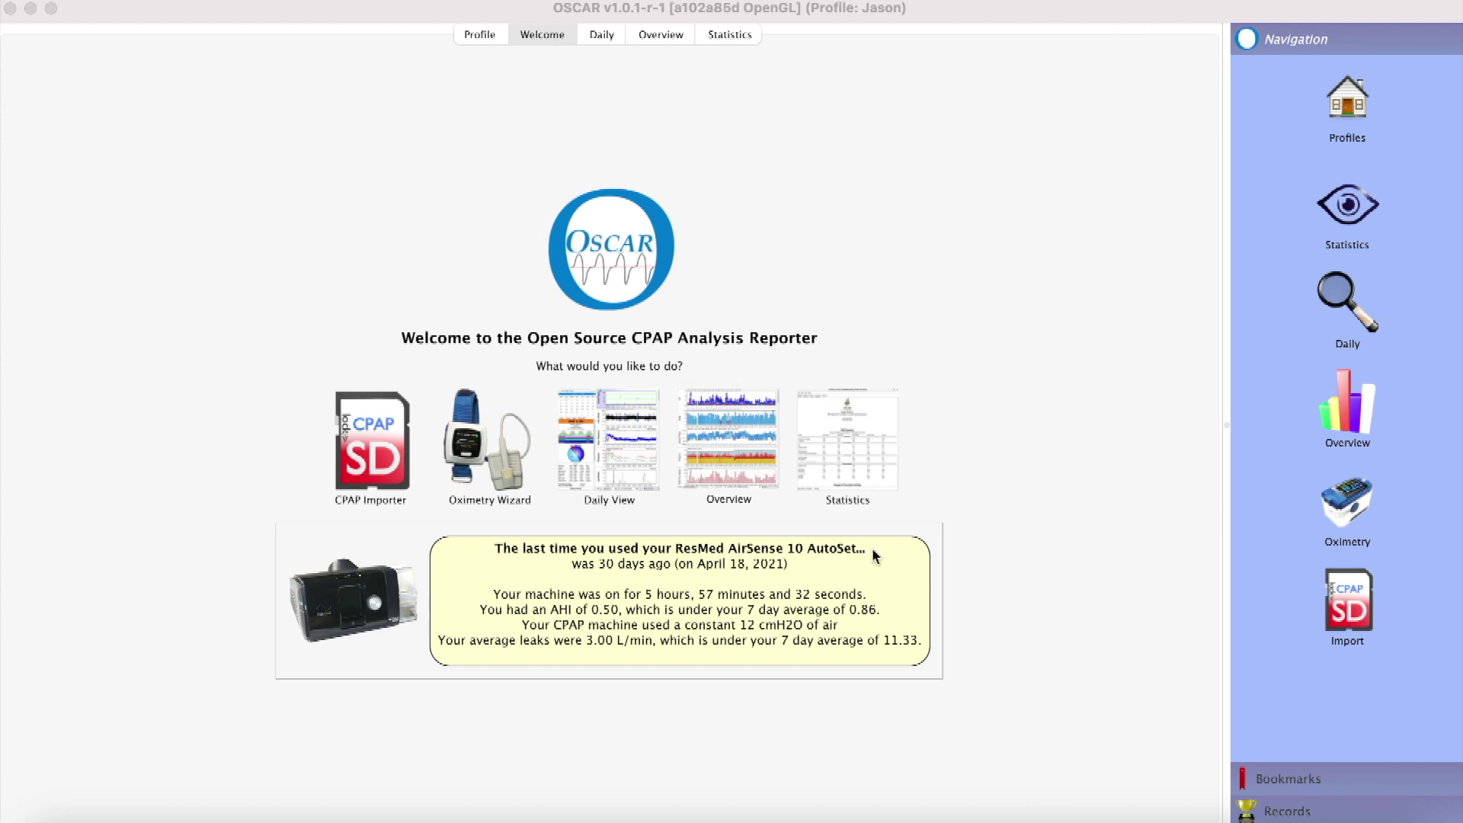
drag(875, 556, 682, 550)
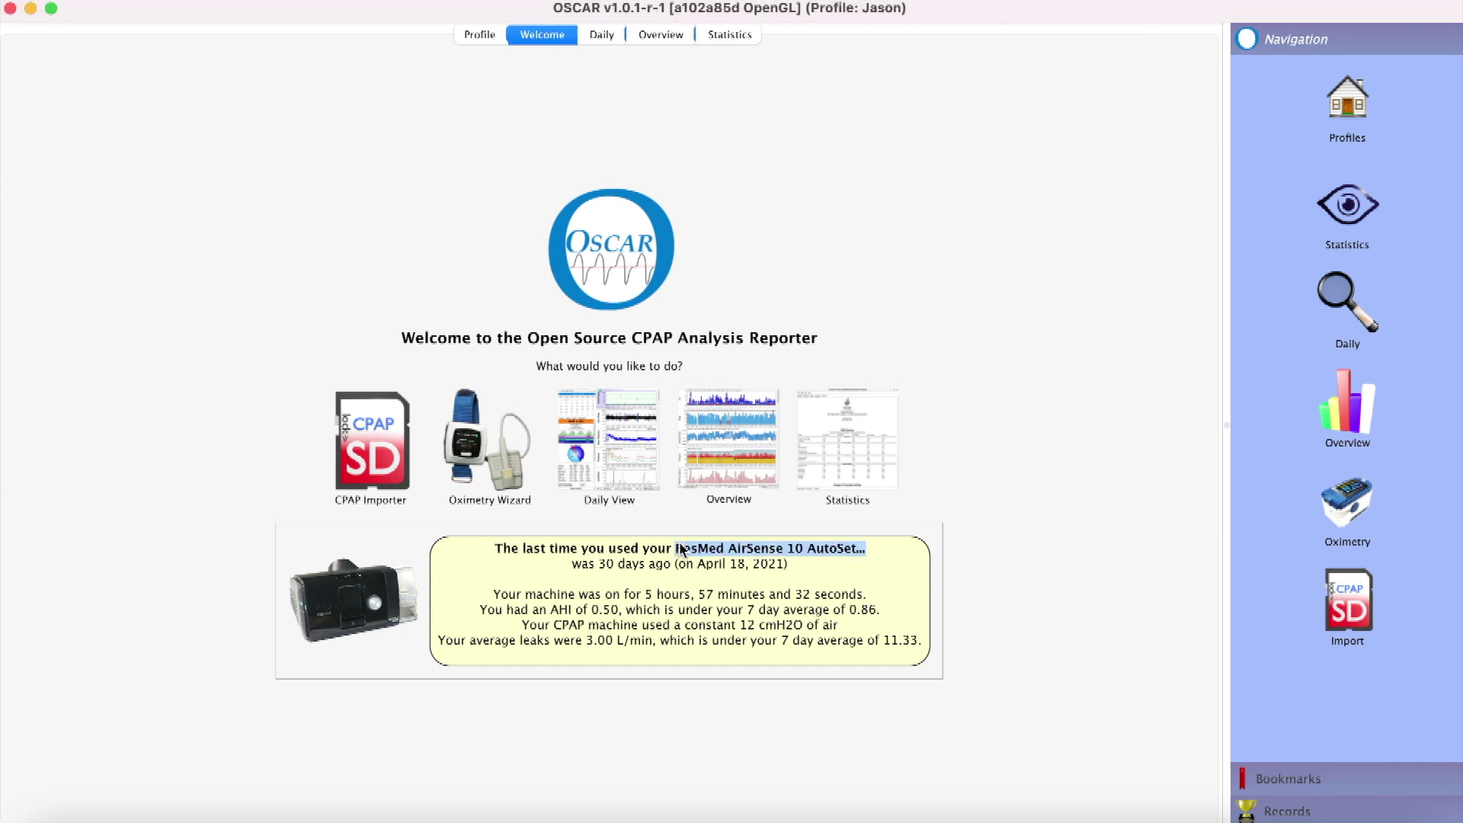
- Import from the PRS1 card detected at /Volumes/NO NAME and bring up the Daily view
click(385, 458)
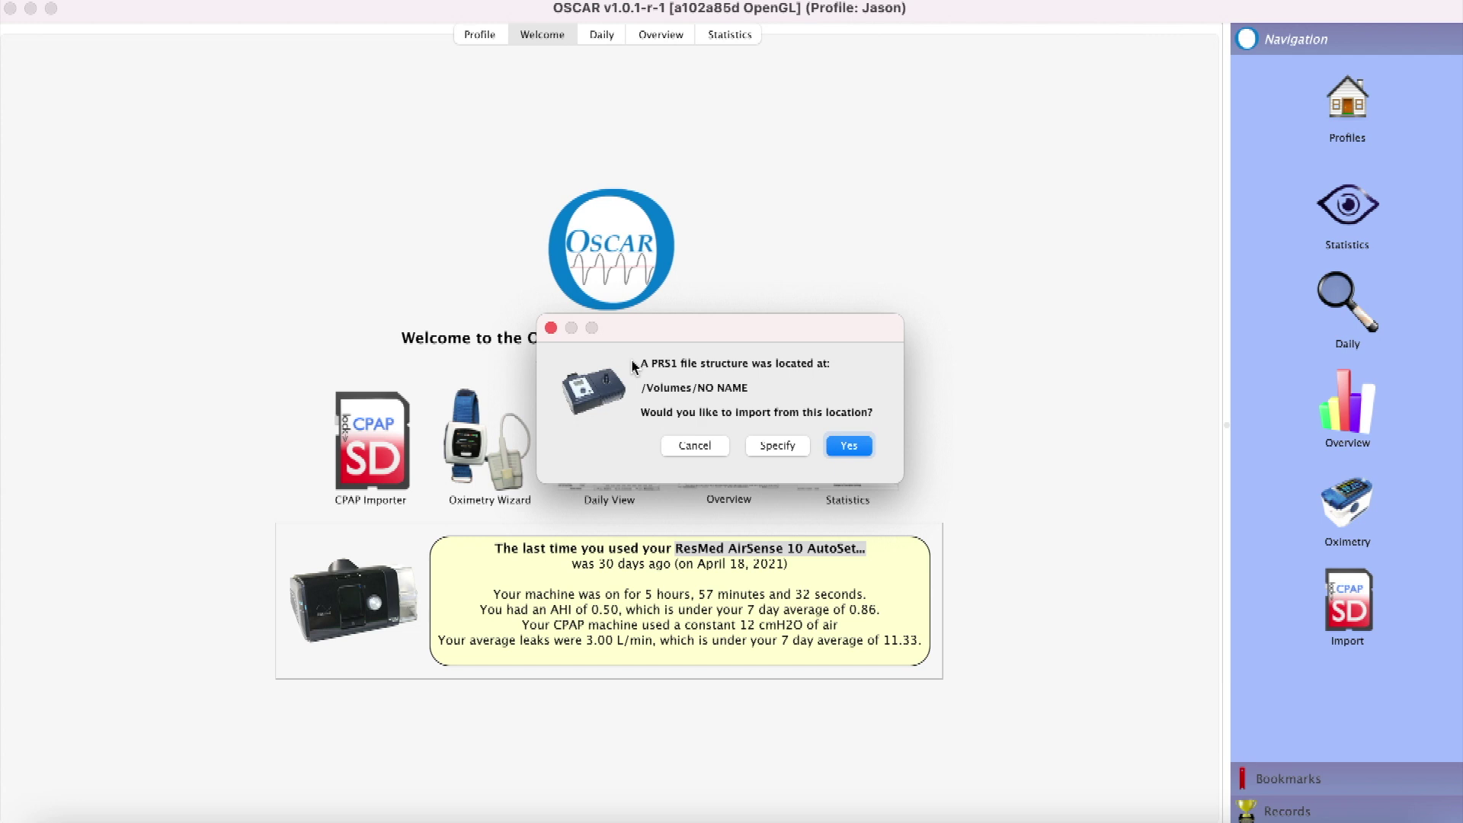
click(829, 445)
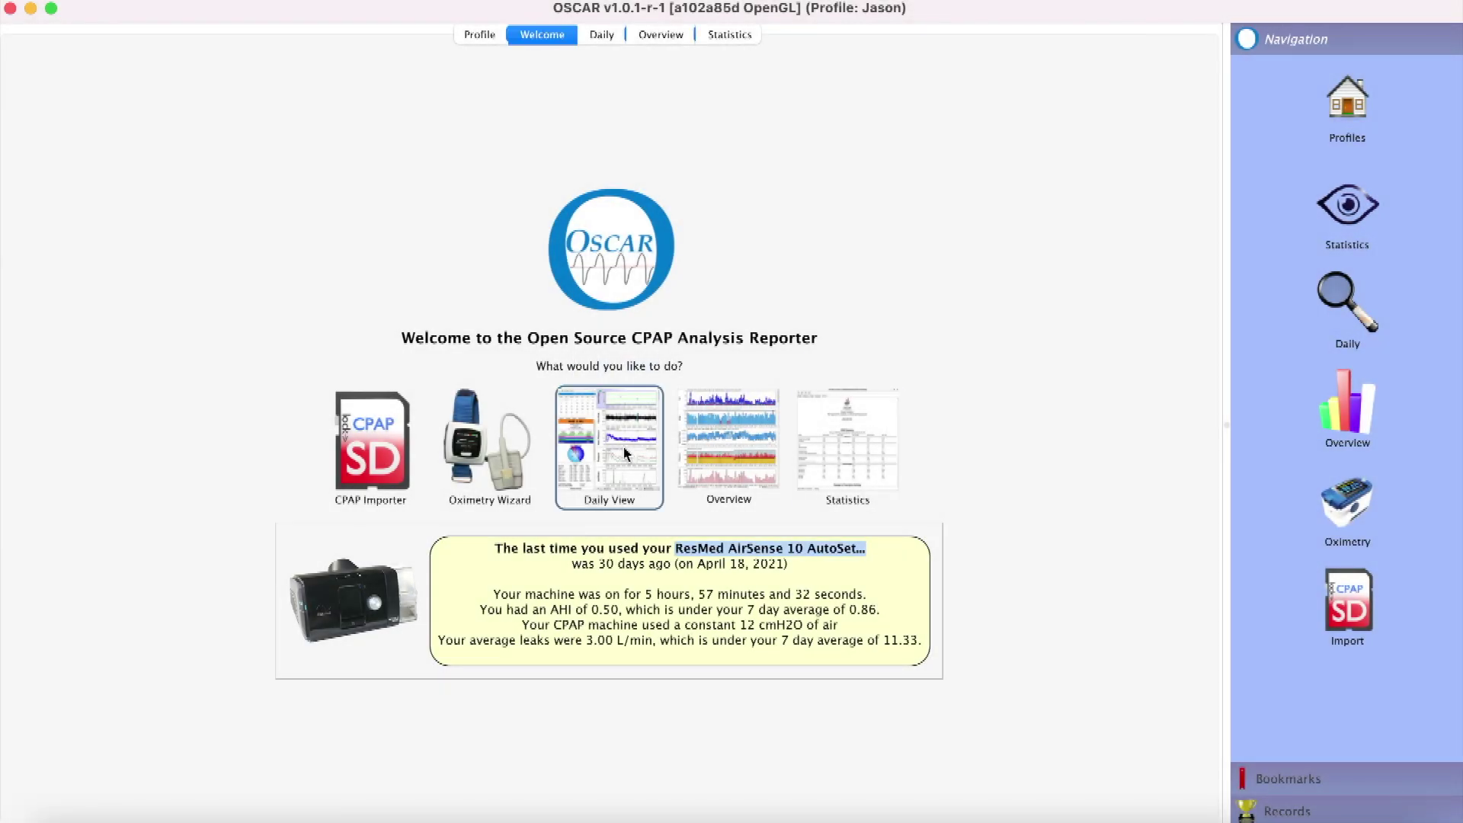
click(624, 451)
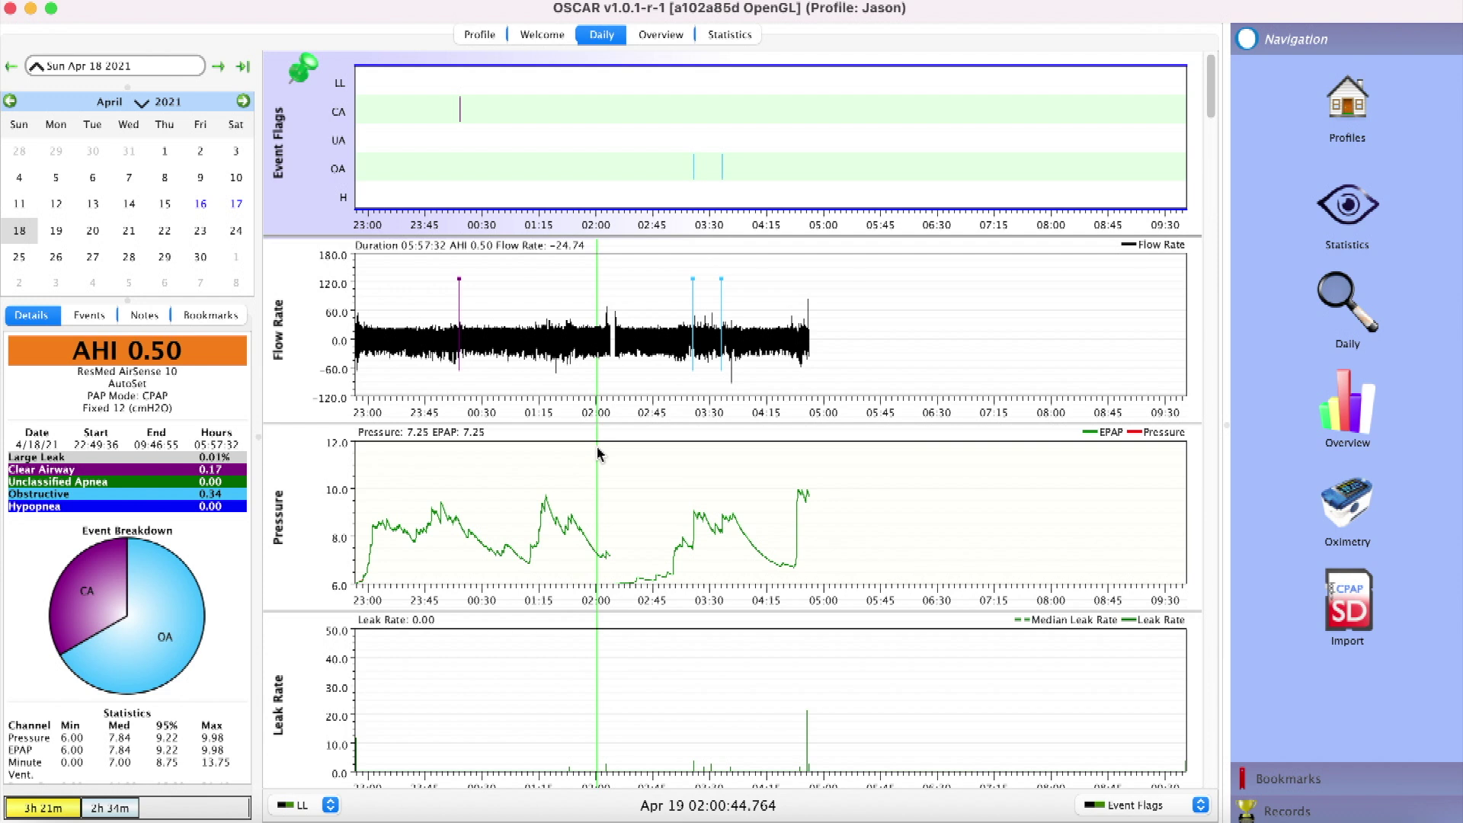
- Page the calendar to June 2021 and back to April, then re-import choosing the folder manually
click(244, 103)
click(244, 102)
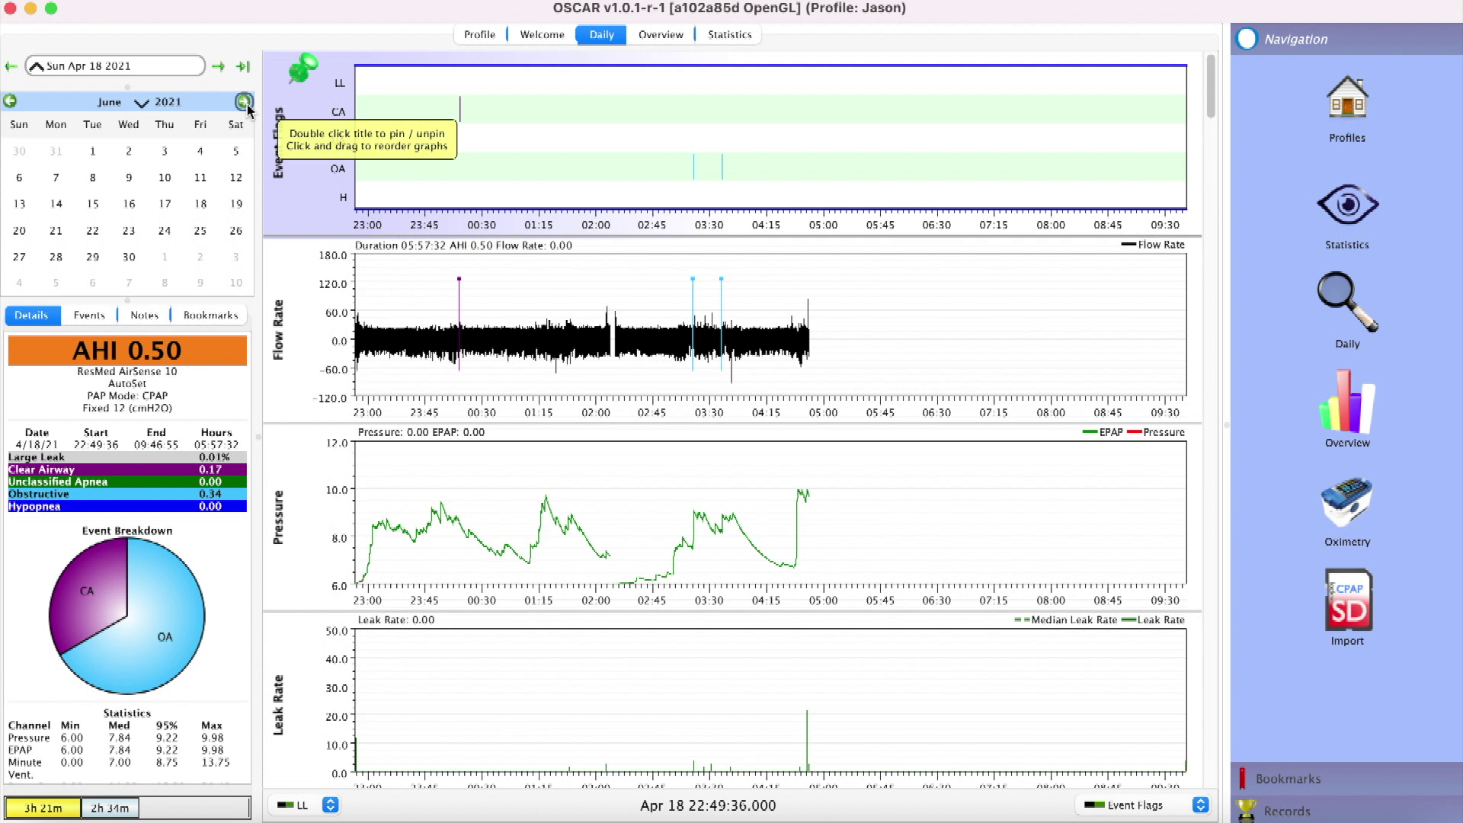
click(9, 102)
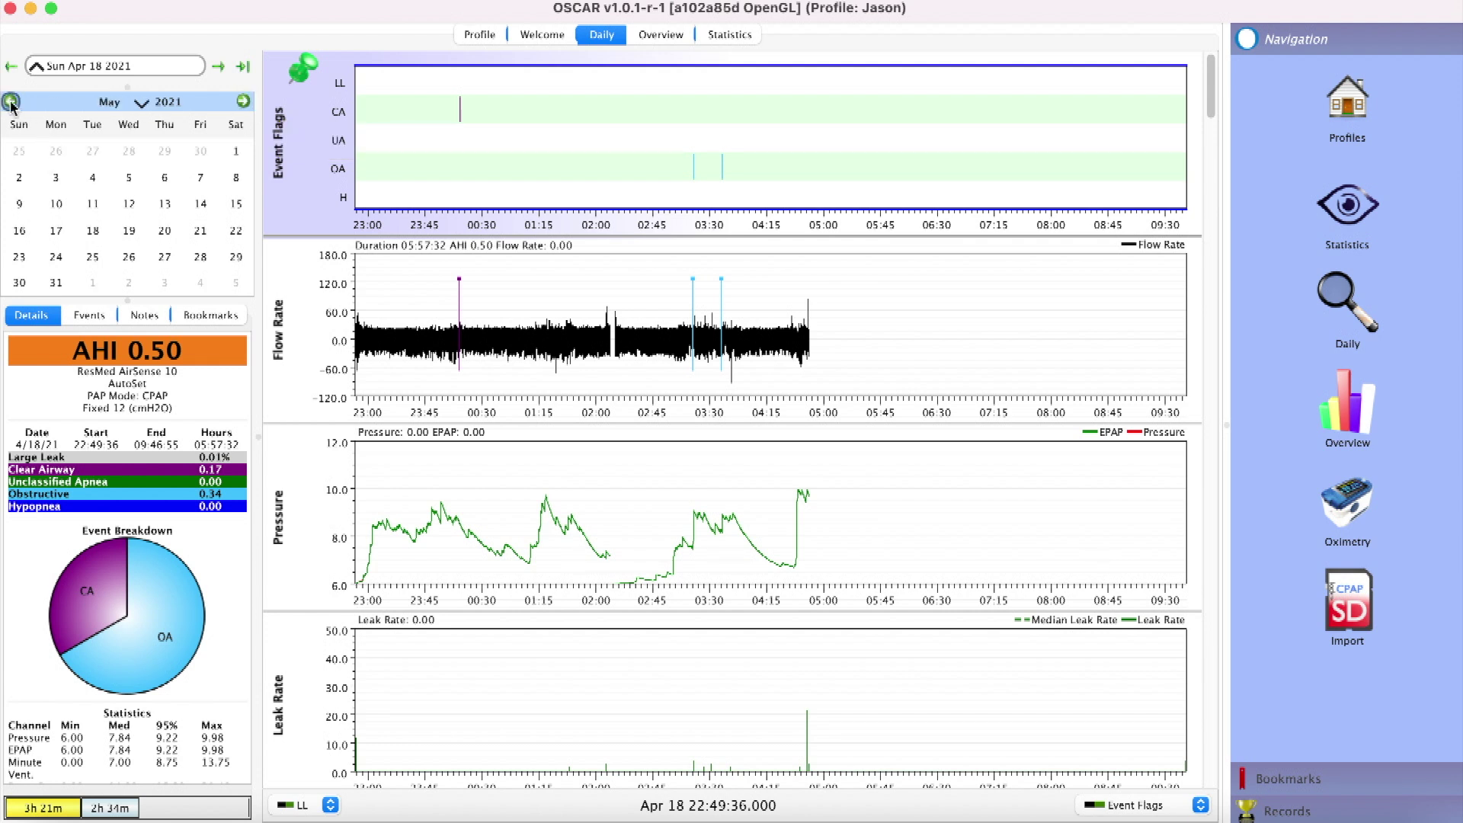
click(10, 102)
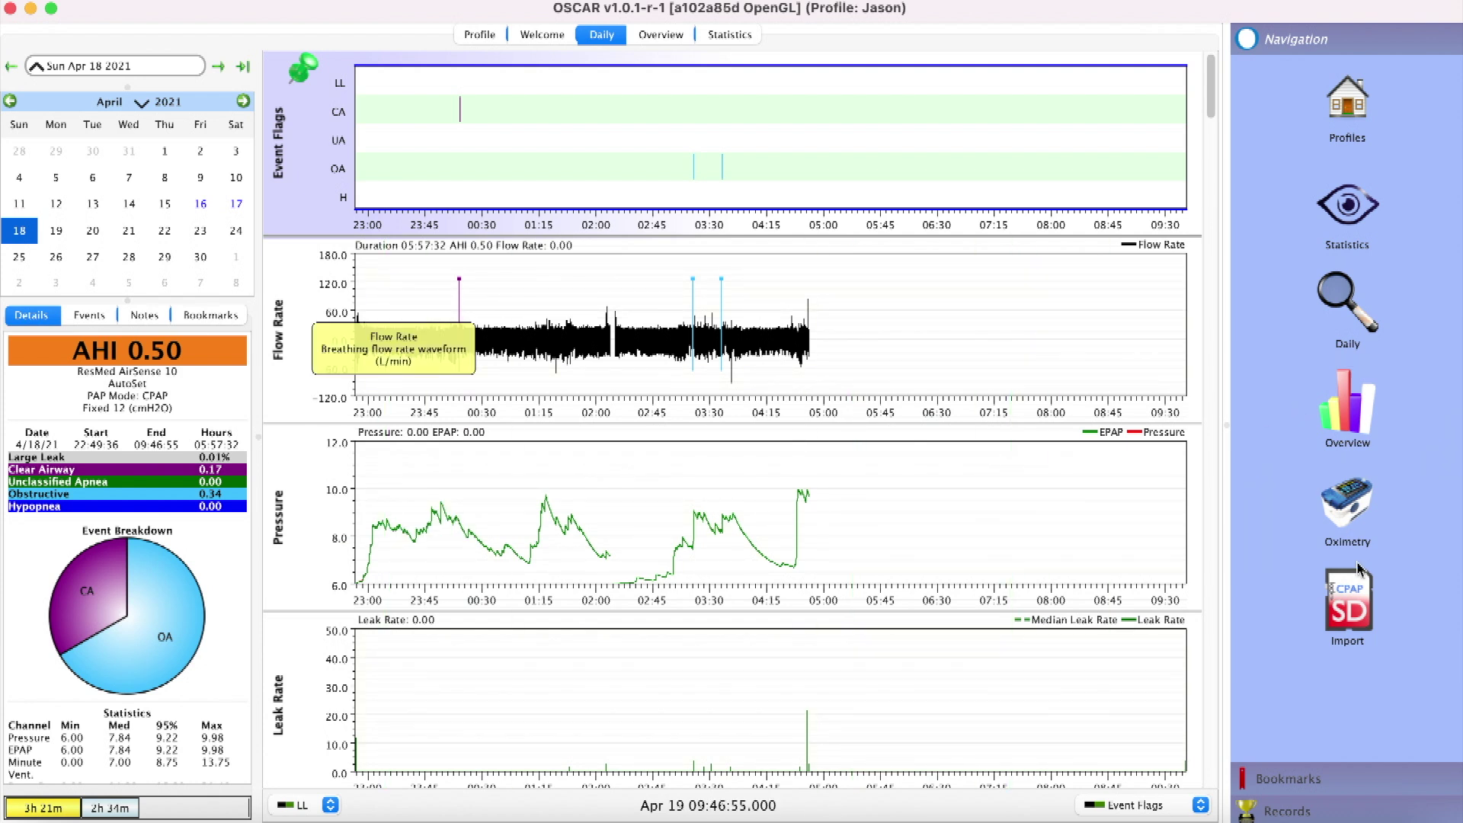
click(1348, 602)
click(778, 448)
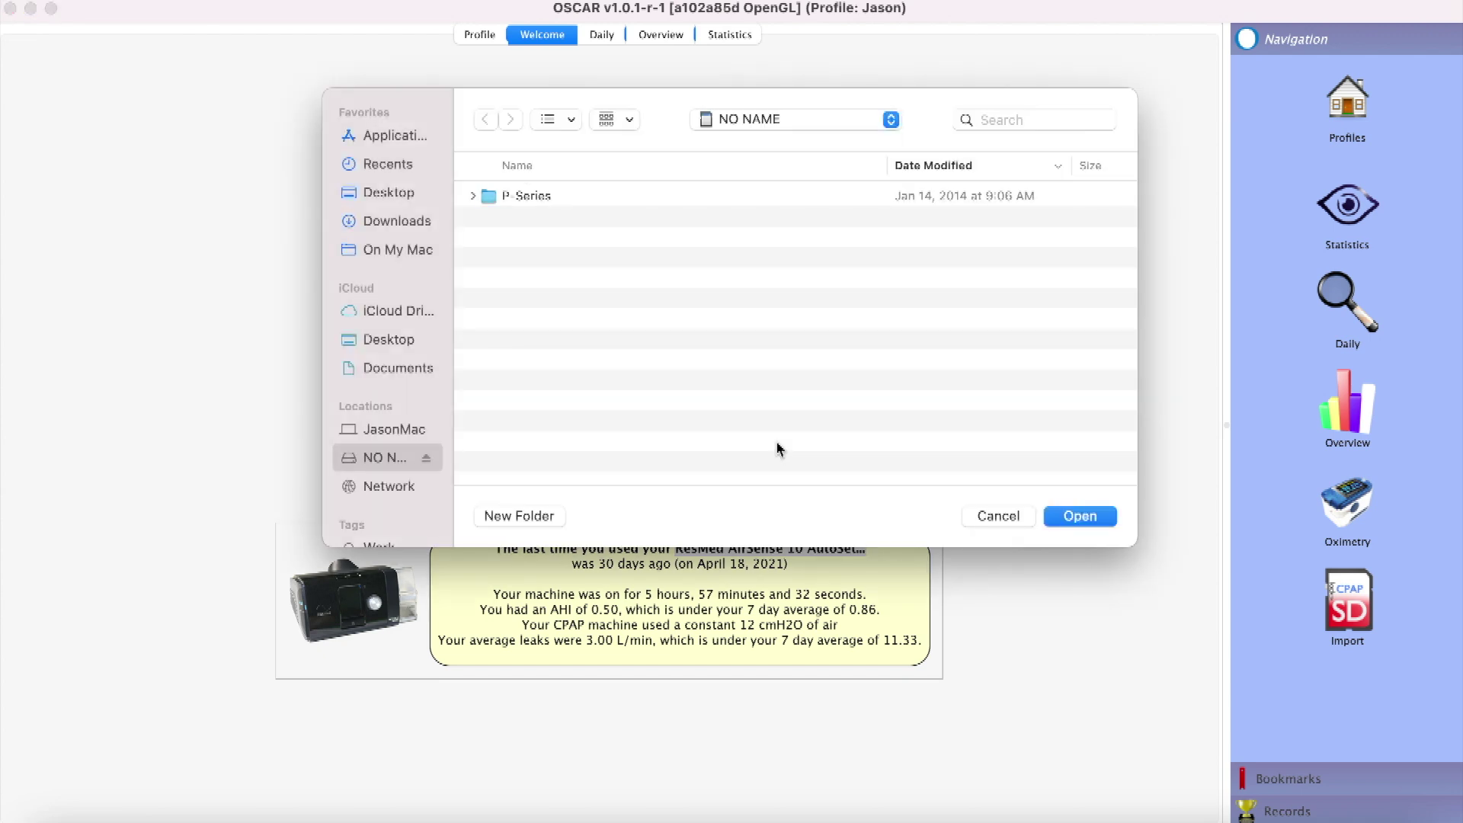
- Import the 74FAE202 folder from the NO NAME card's P-Series directory
click(792, 120)
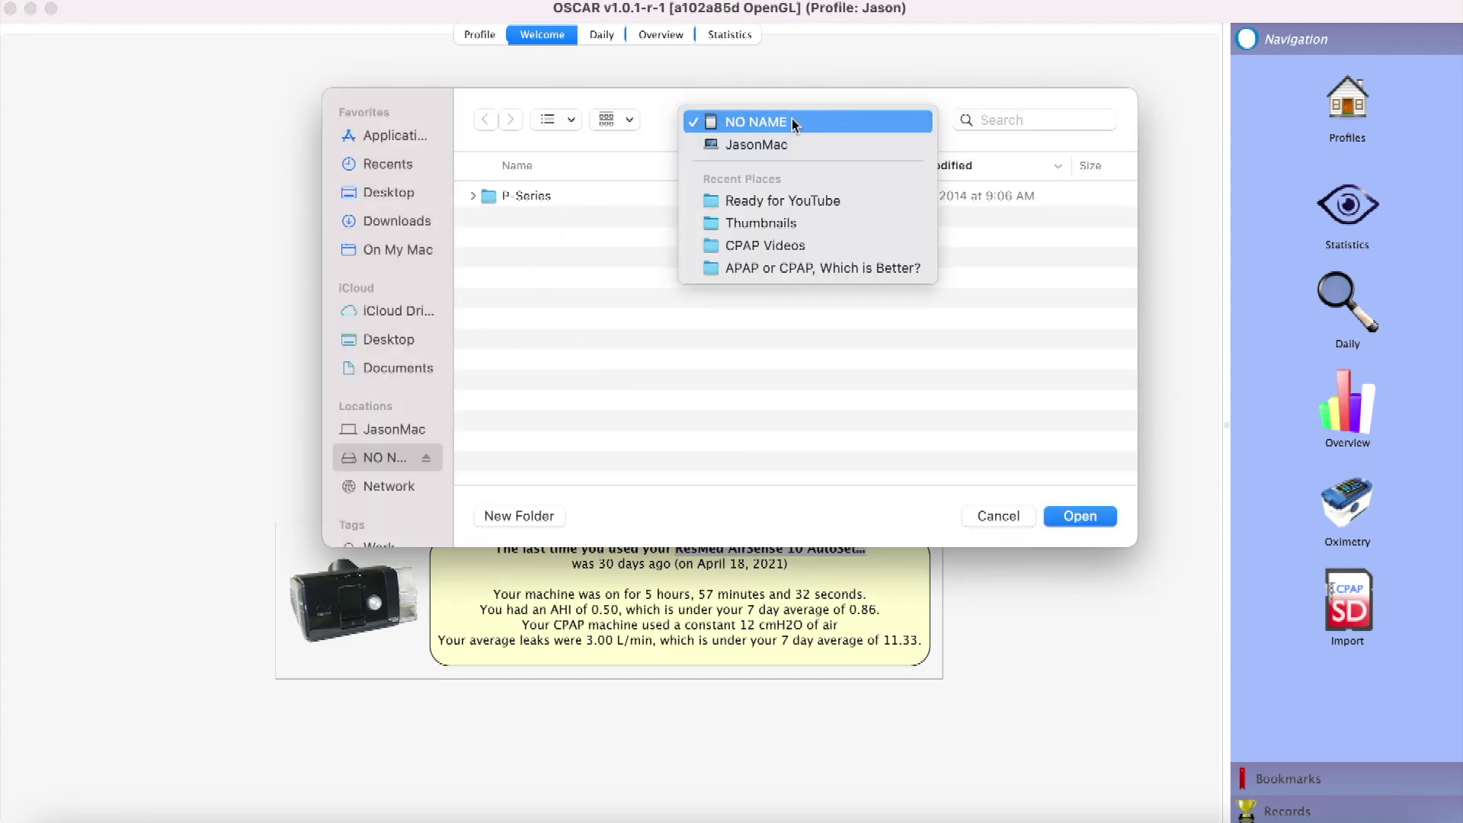
click(777, 125)
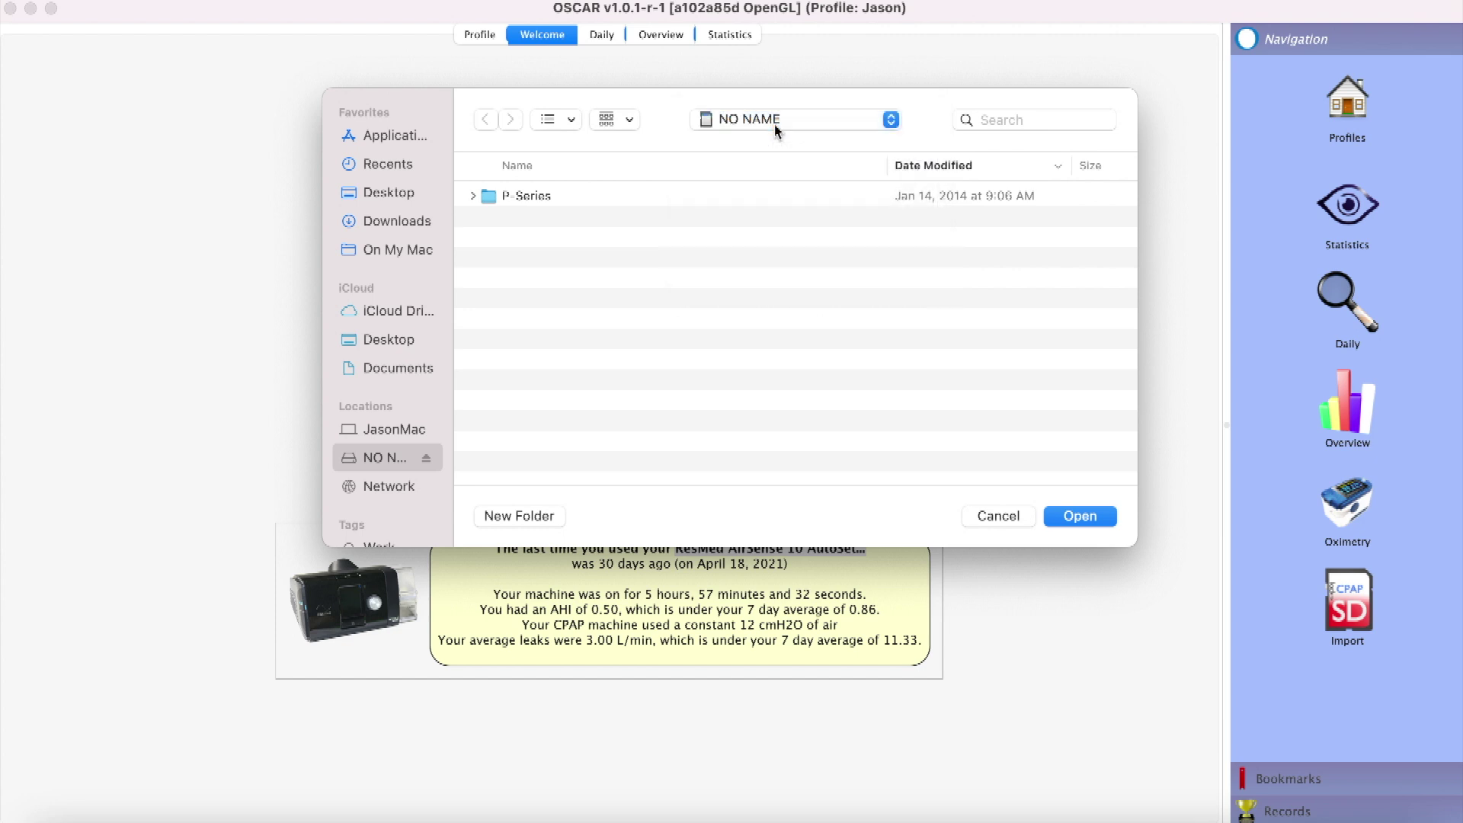
click(473, 197)
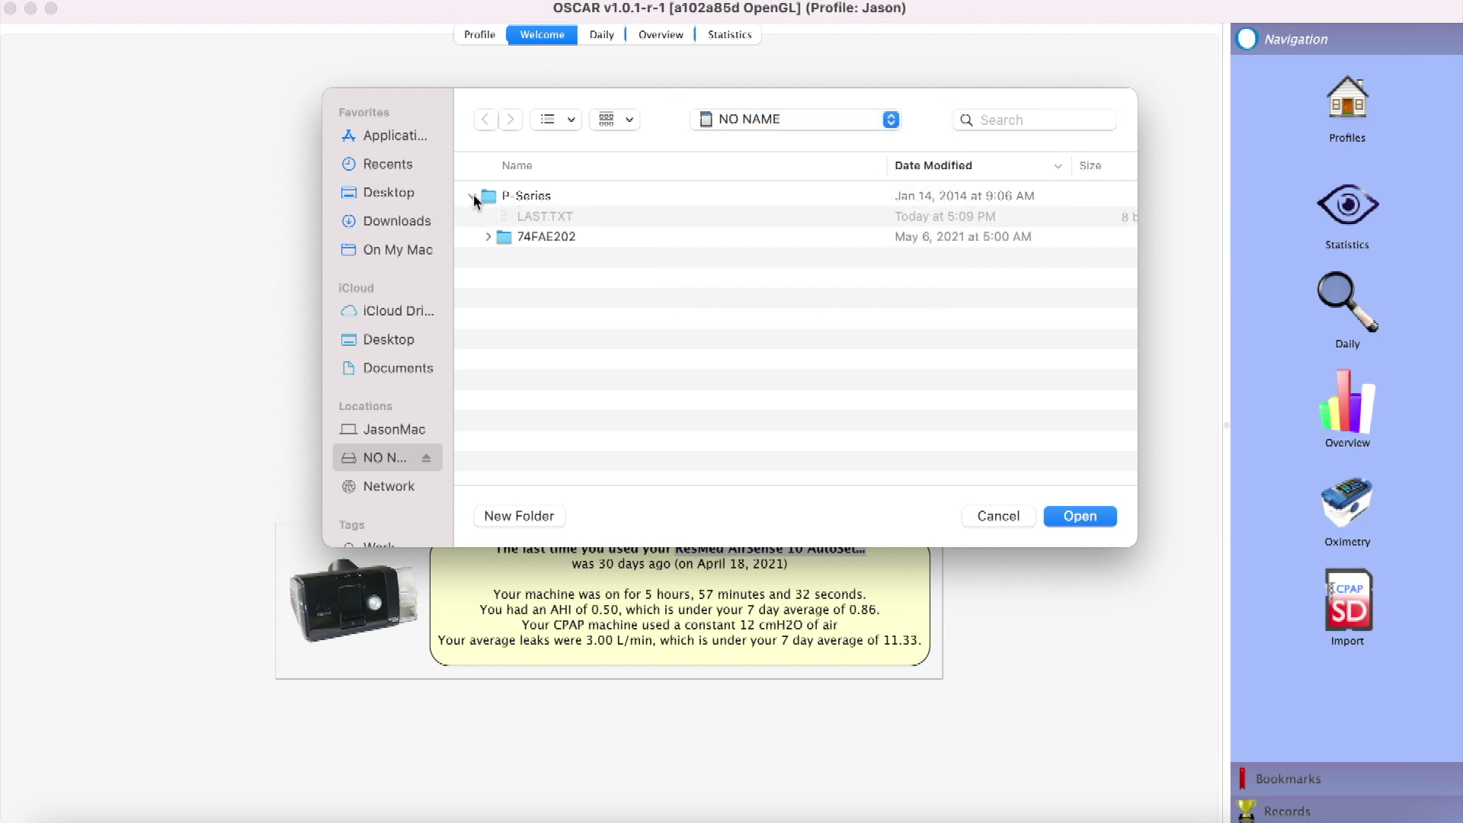
click(522, 241)
click(489, 238)
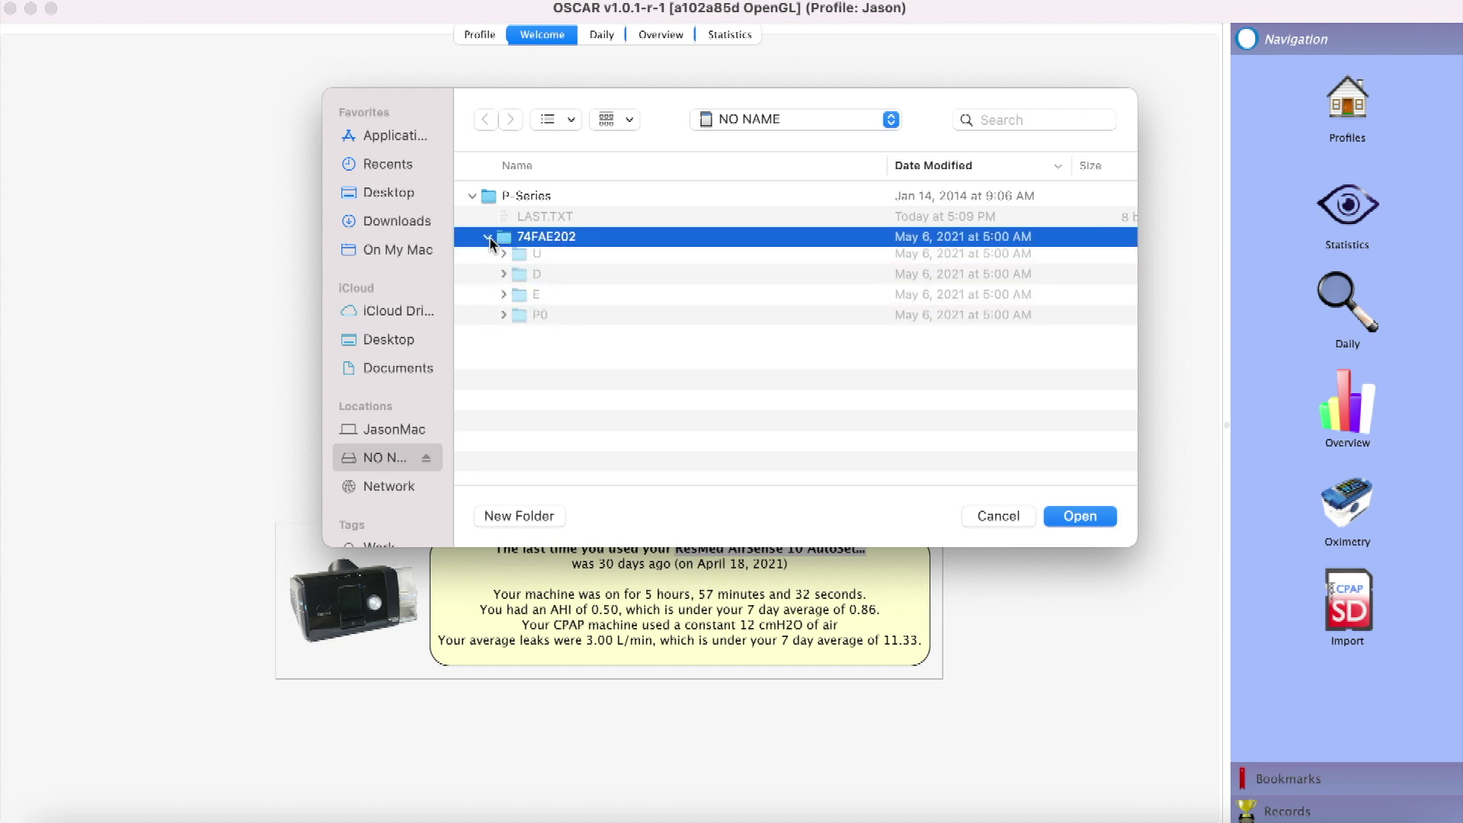
click(490, 238)
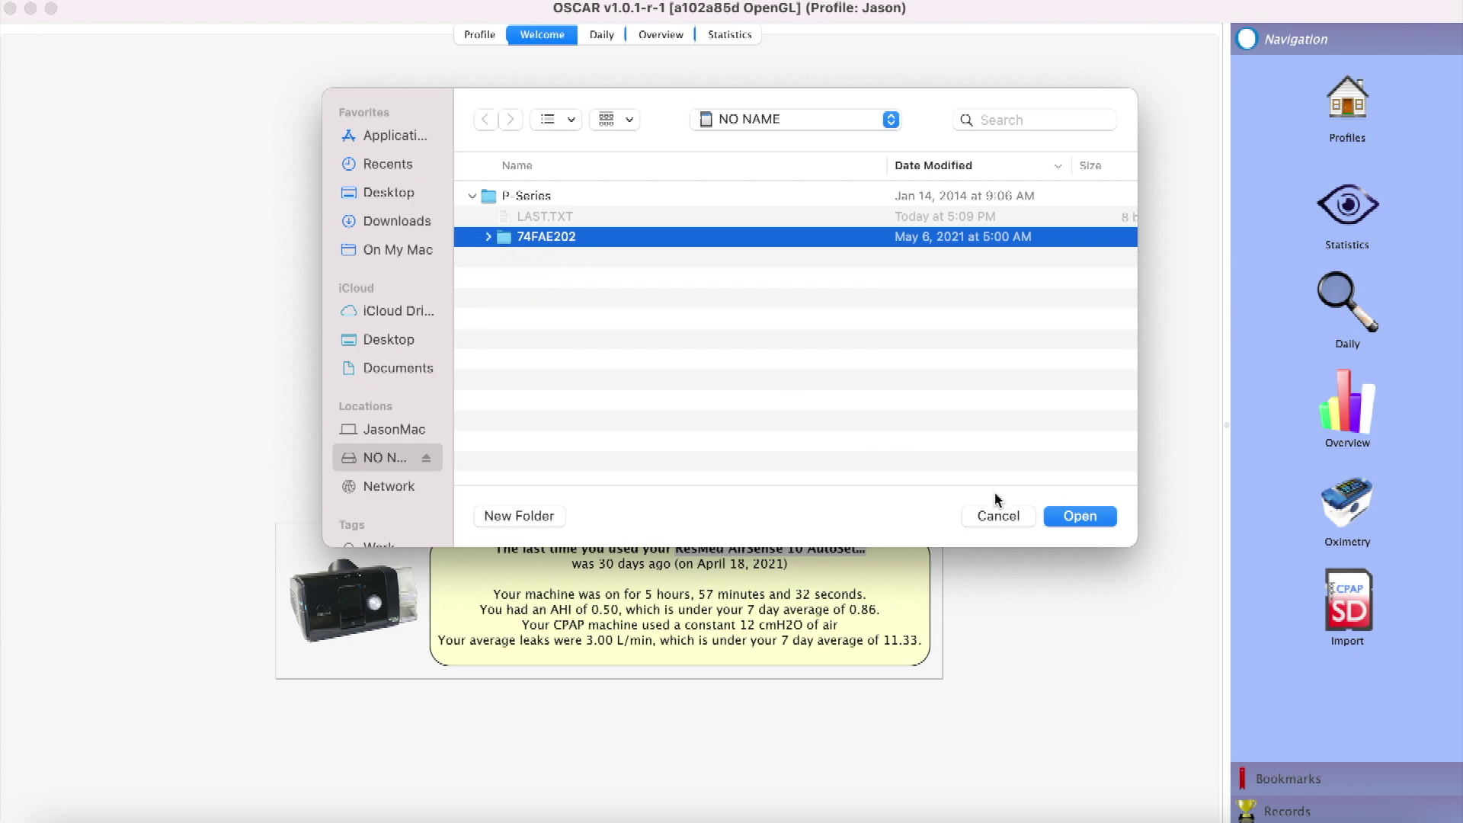
click(1080, 516)
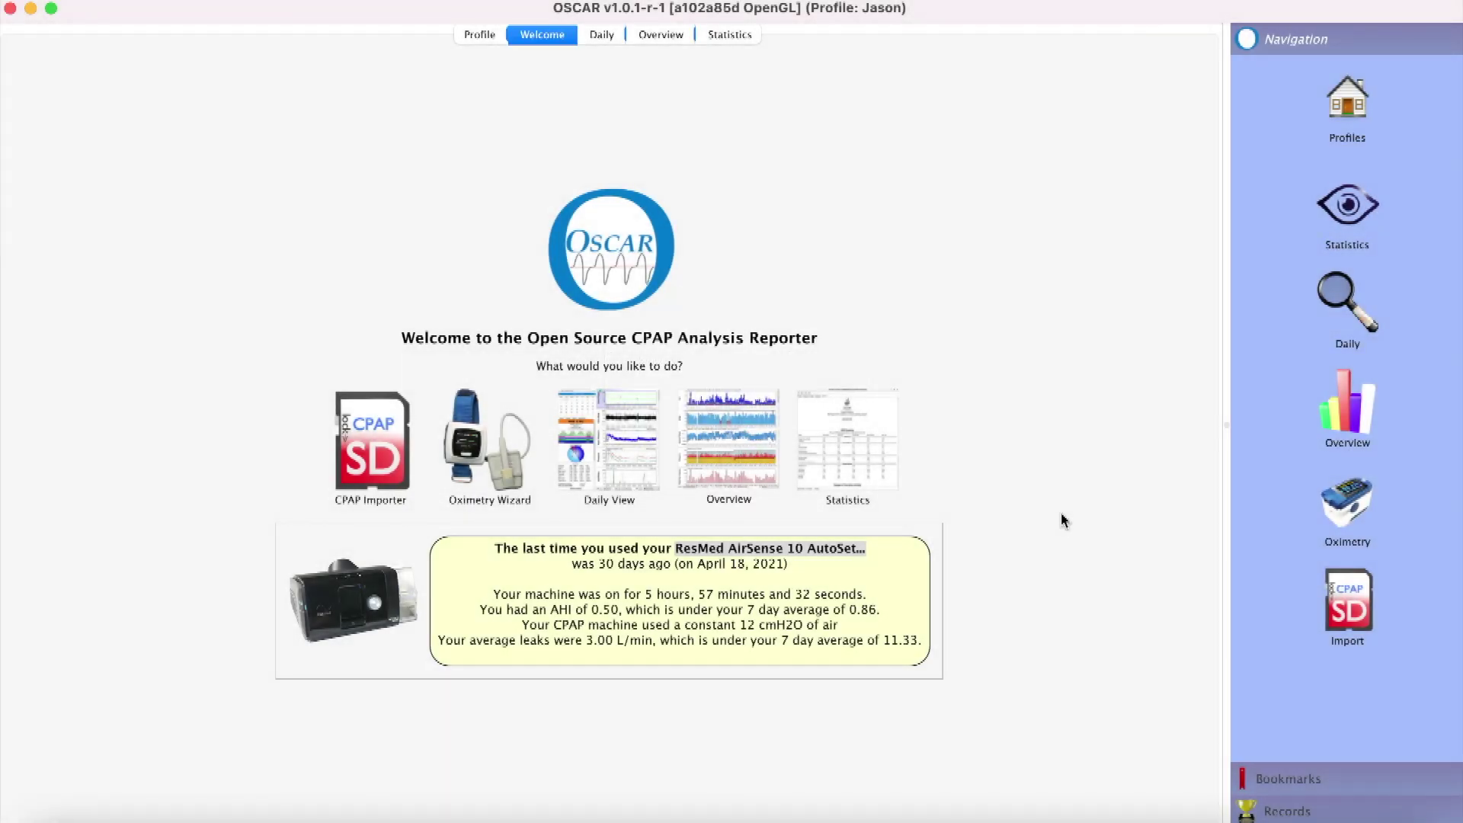
- Show the Daily view for May 2021 and check May 1, 3, 4 and 5 for data
click(610, 38)
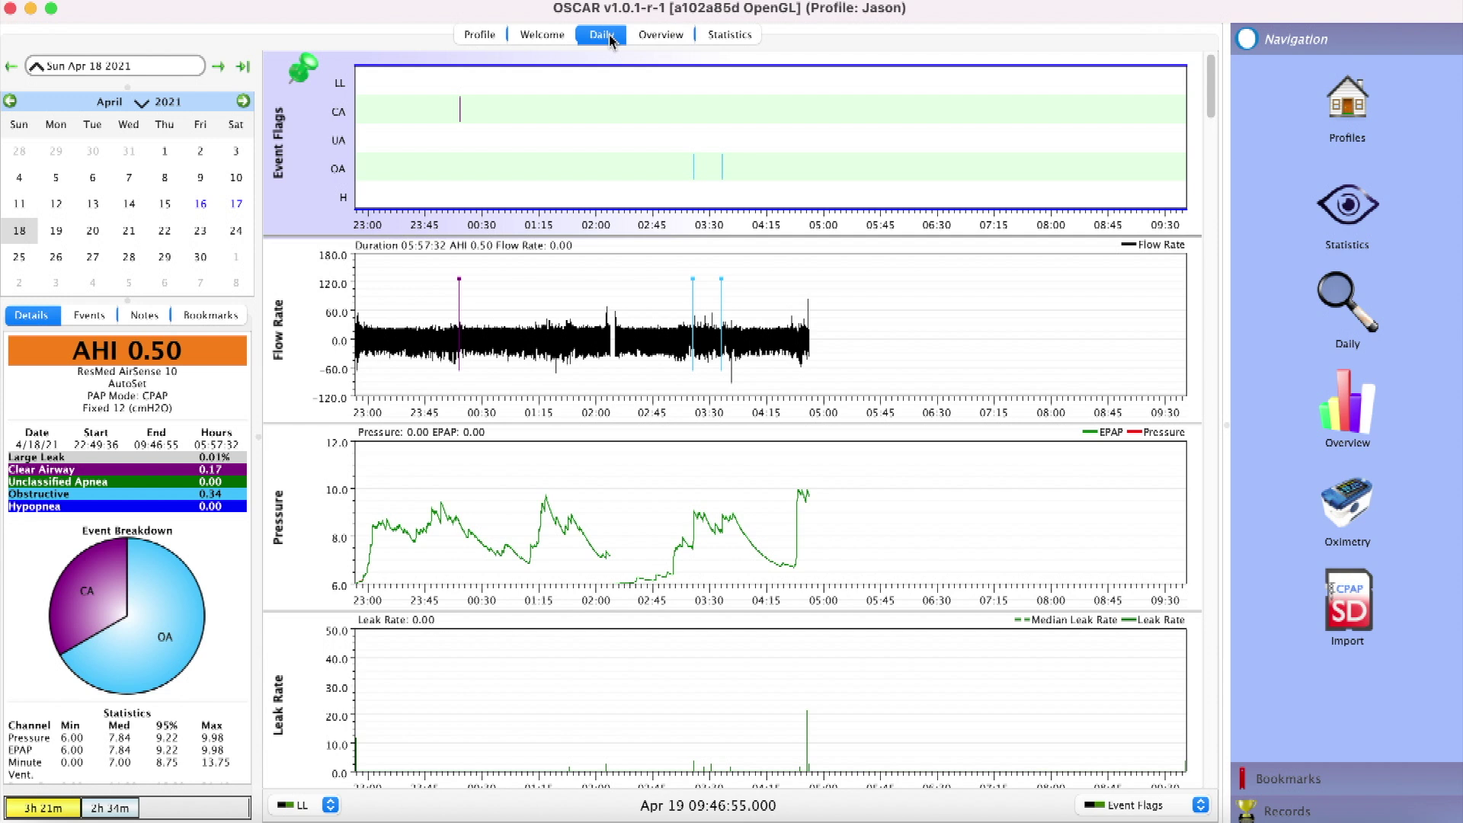
click(244, 102)
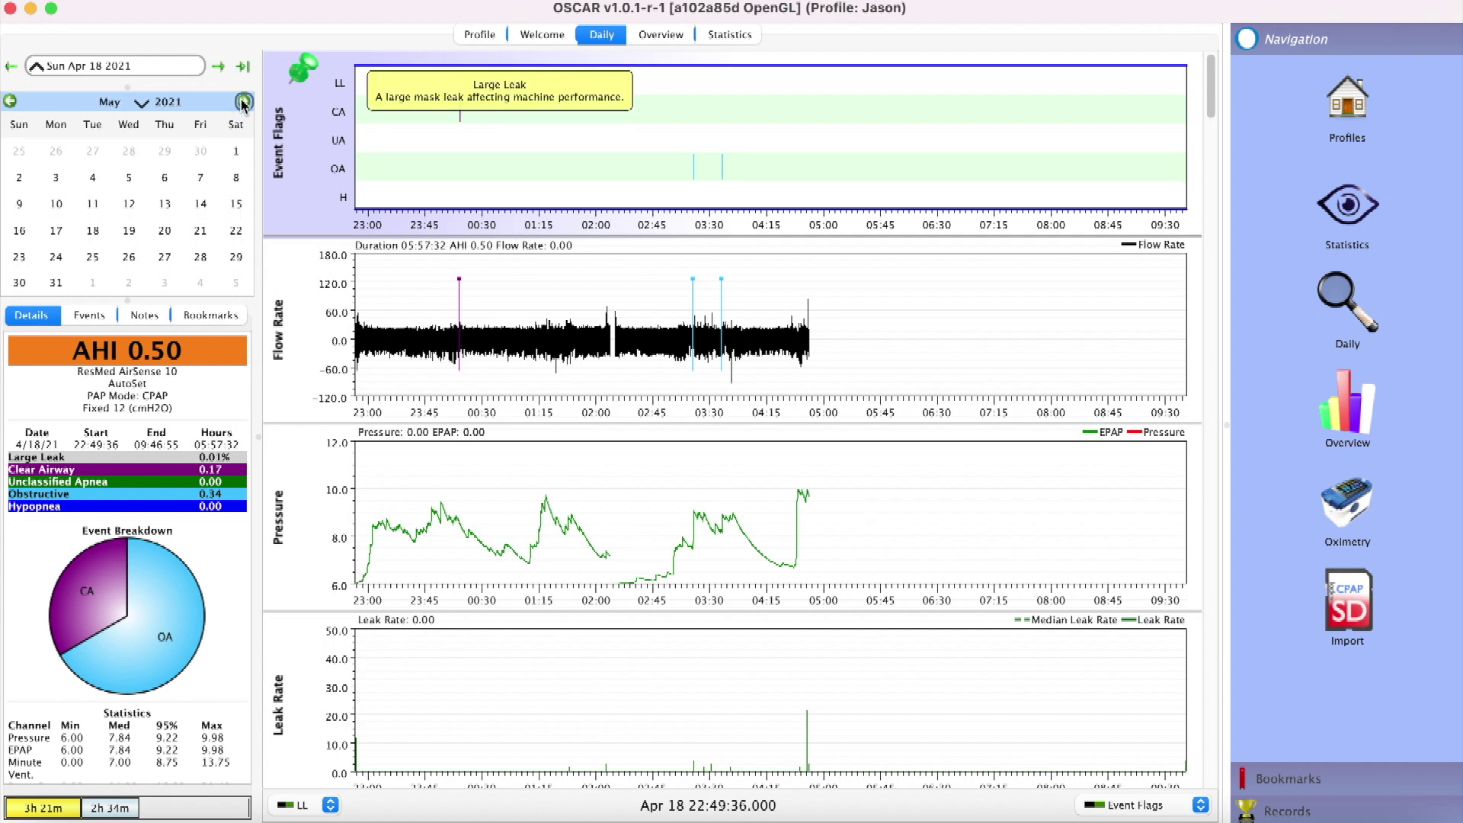
click(235, 156)
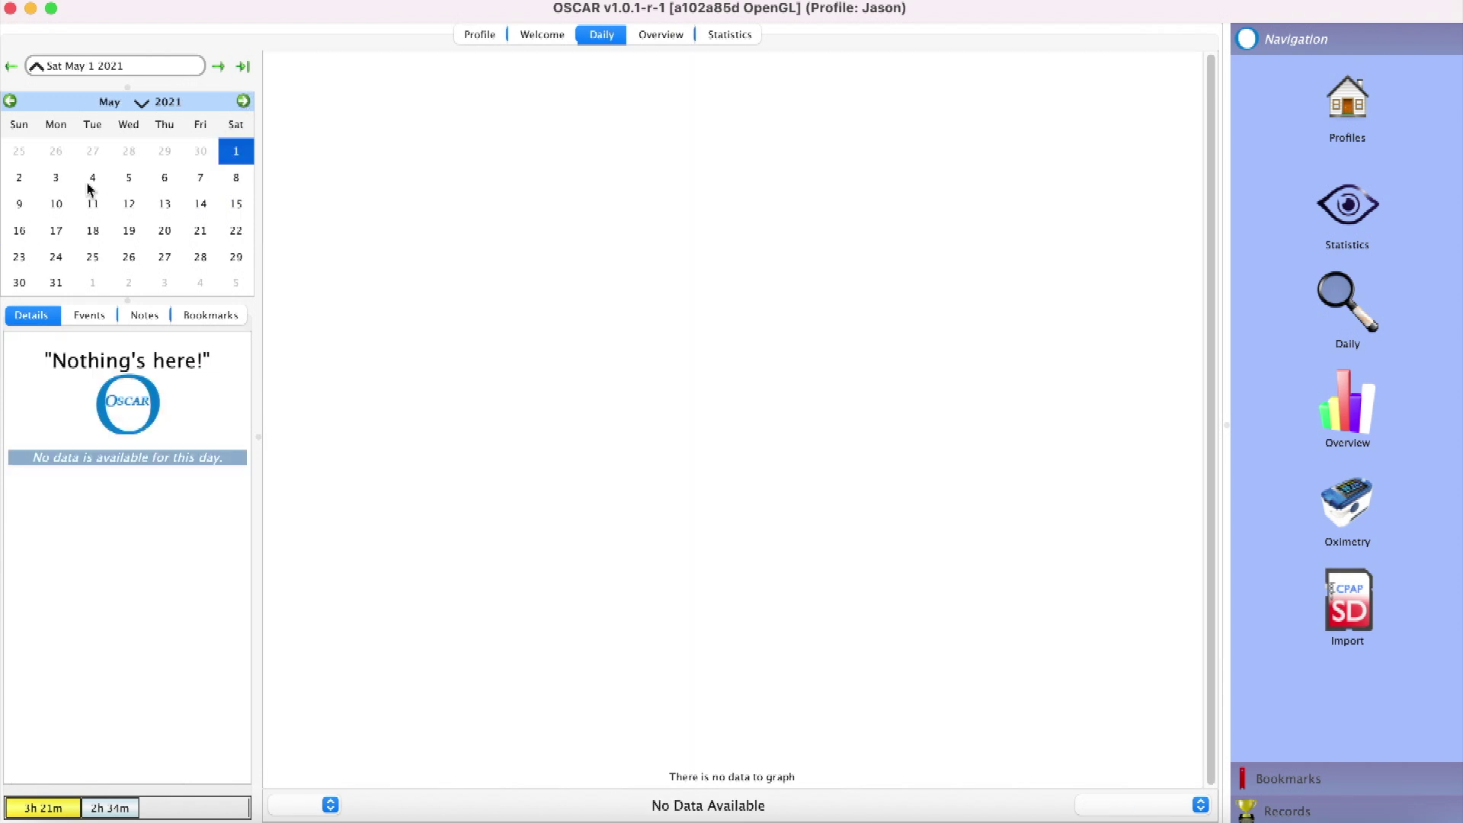
click(55, 183)
click(93, 182)
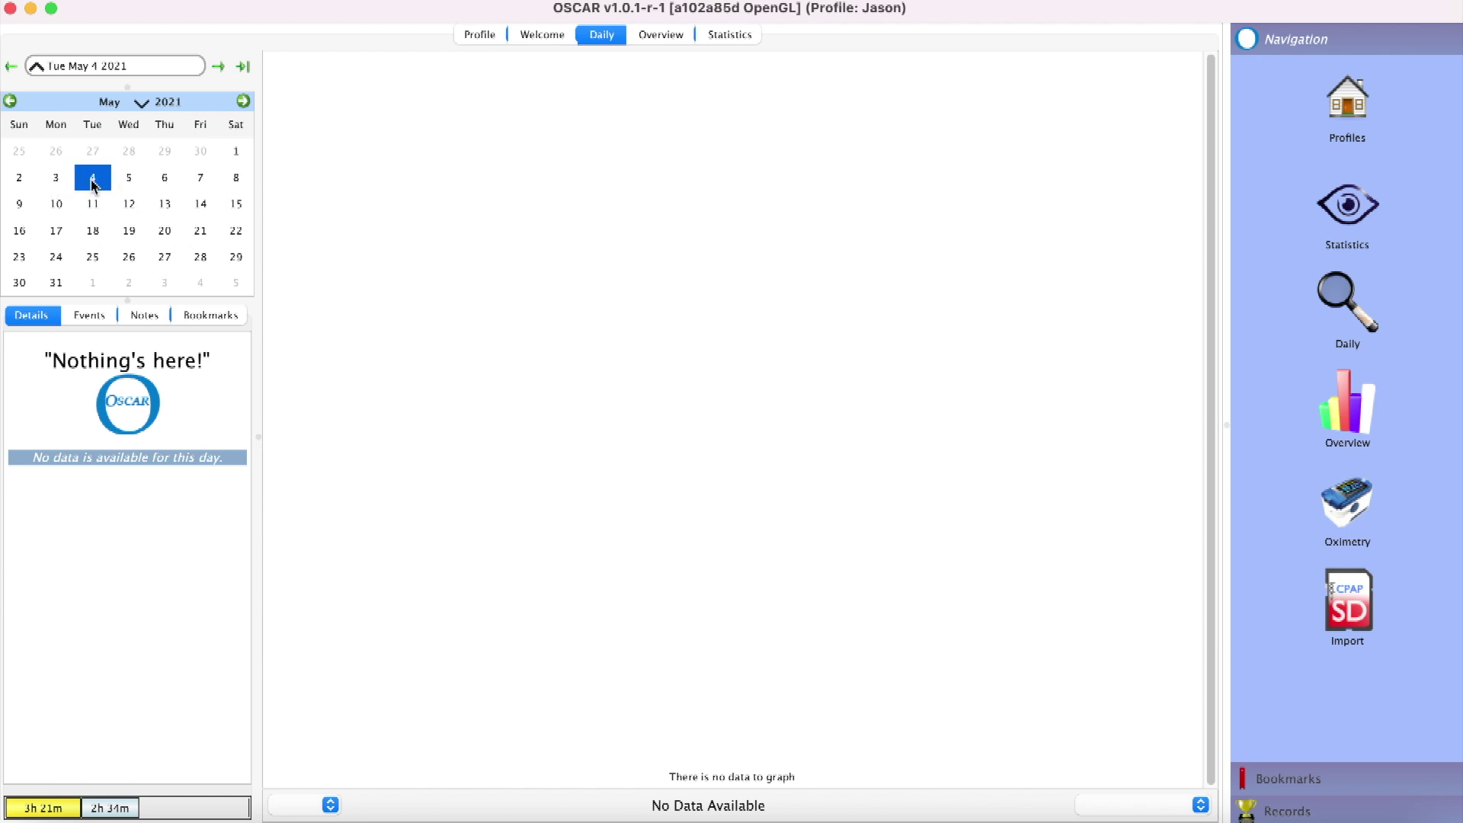
click(127, 183)
- Check May 6 through May 12 for sleep data, each showing none
click(163, 186)
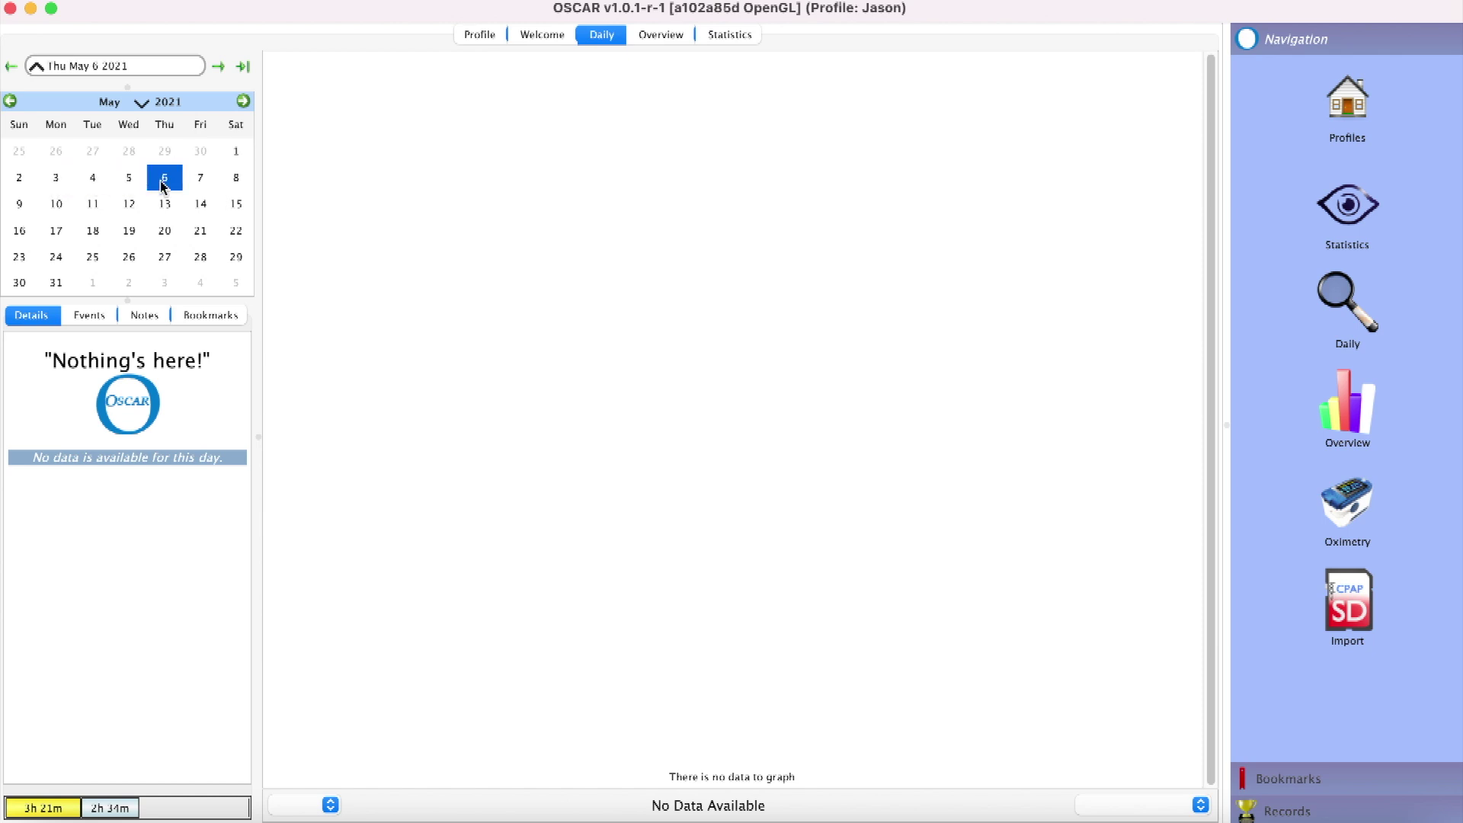
click(207, 186)
click(229, 185)
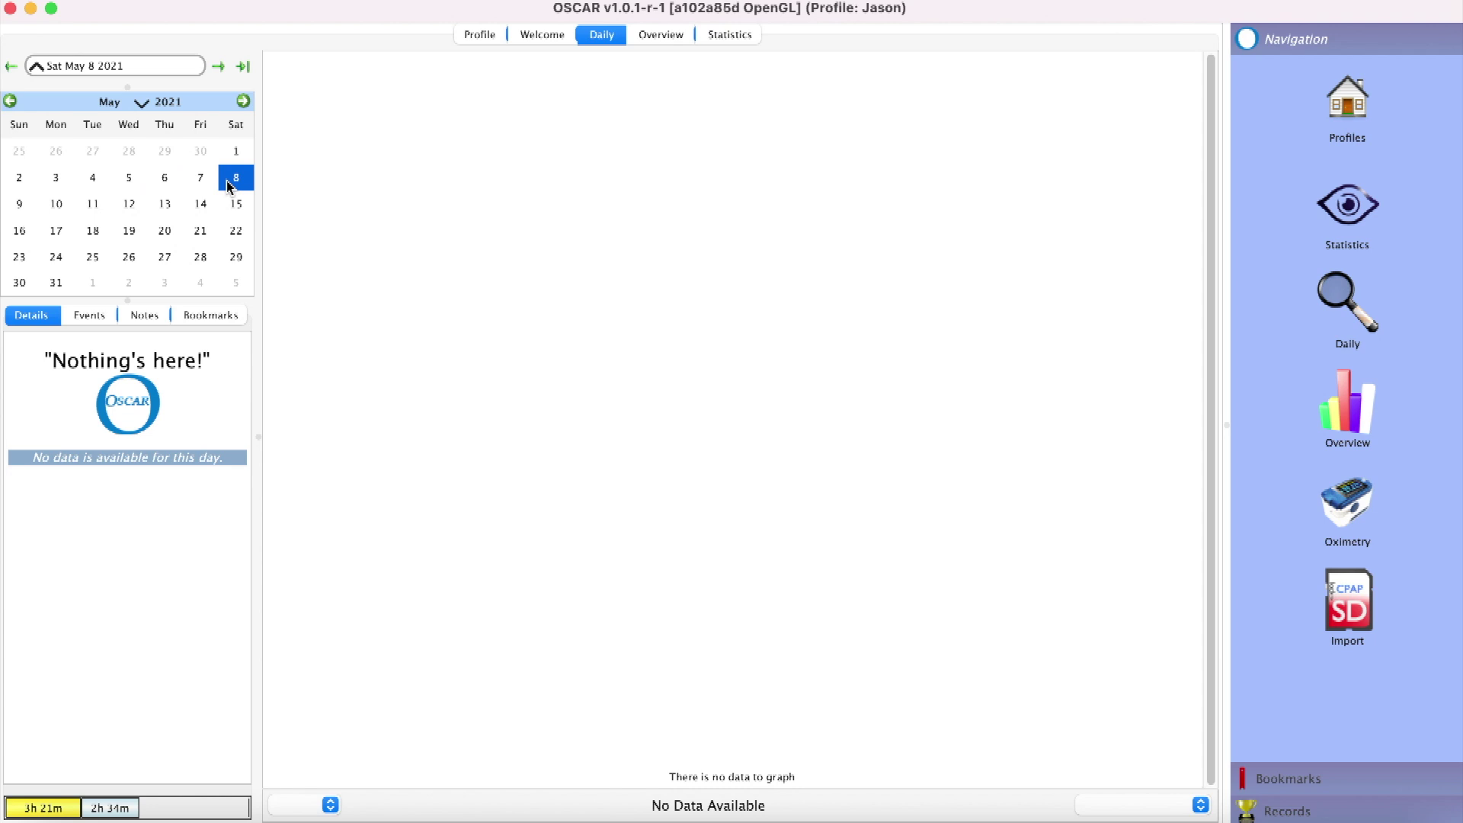
click(17, 202)
click(49, 212)
click(91, 214)
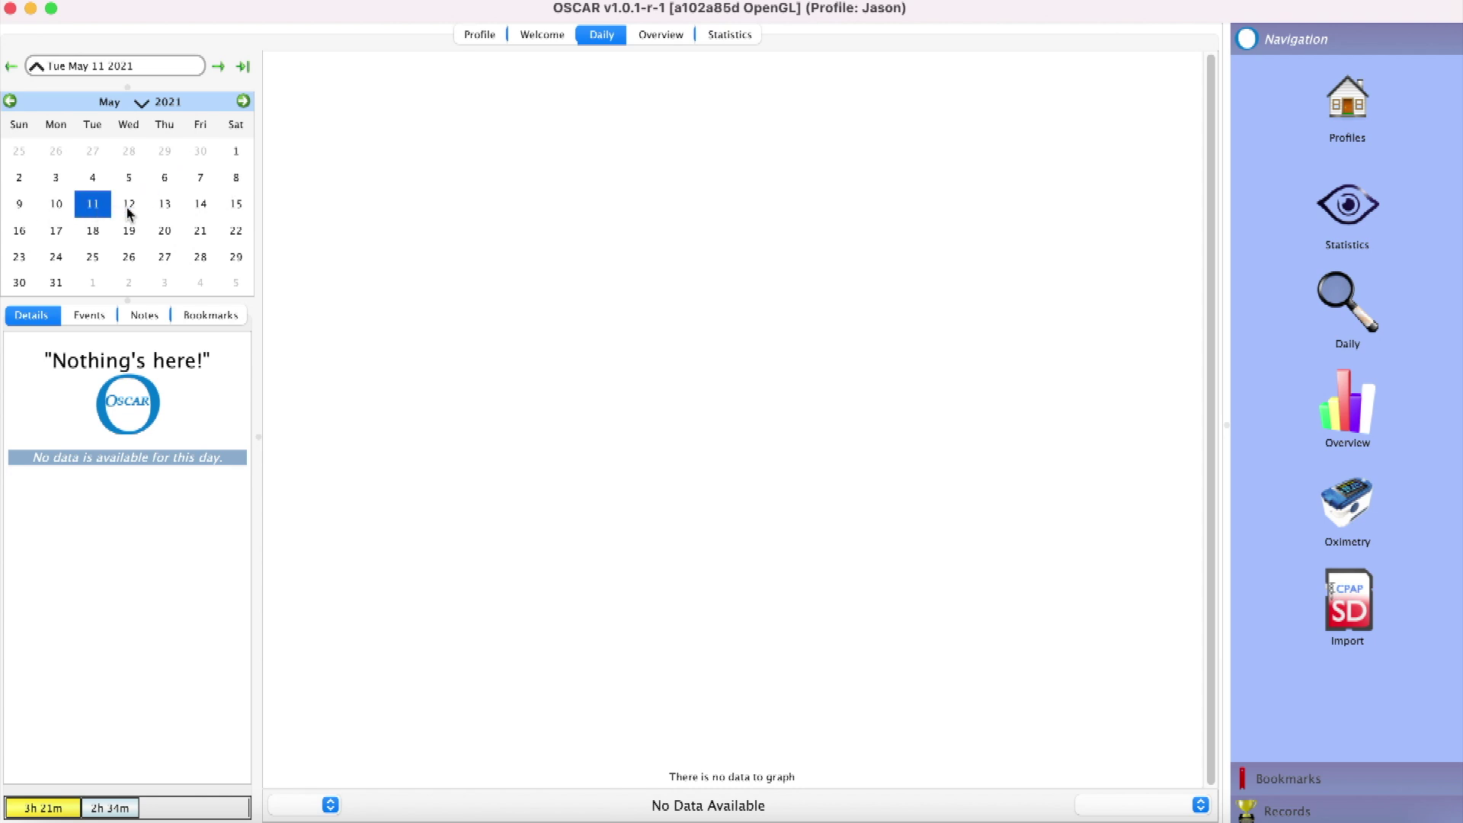
click(129, 213)
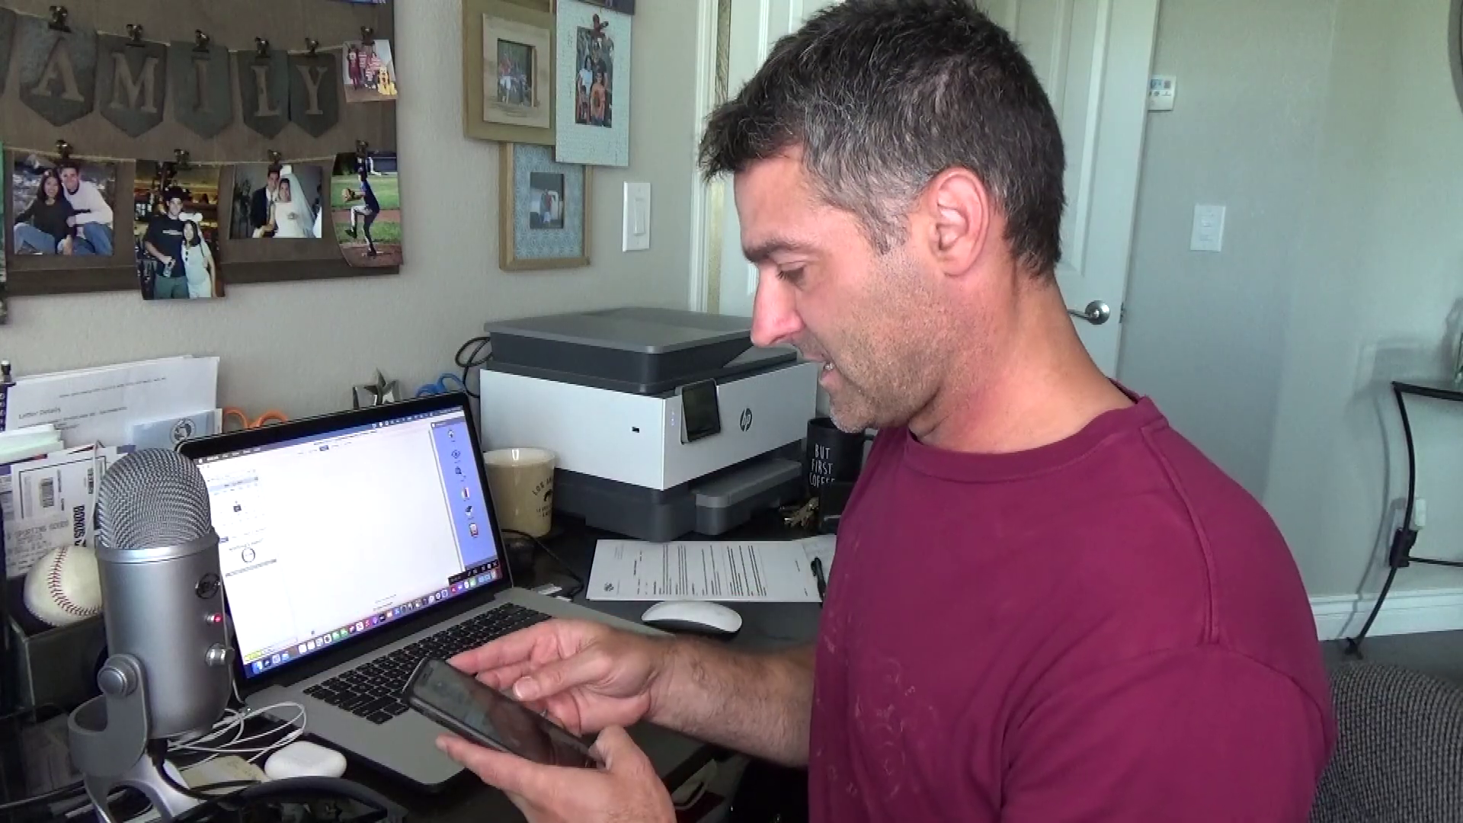